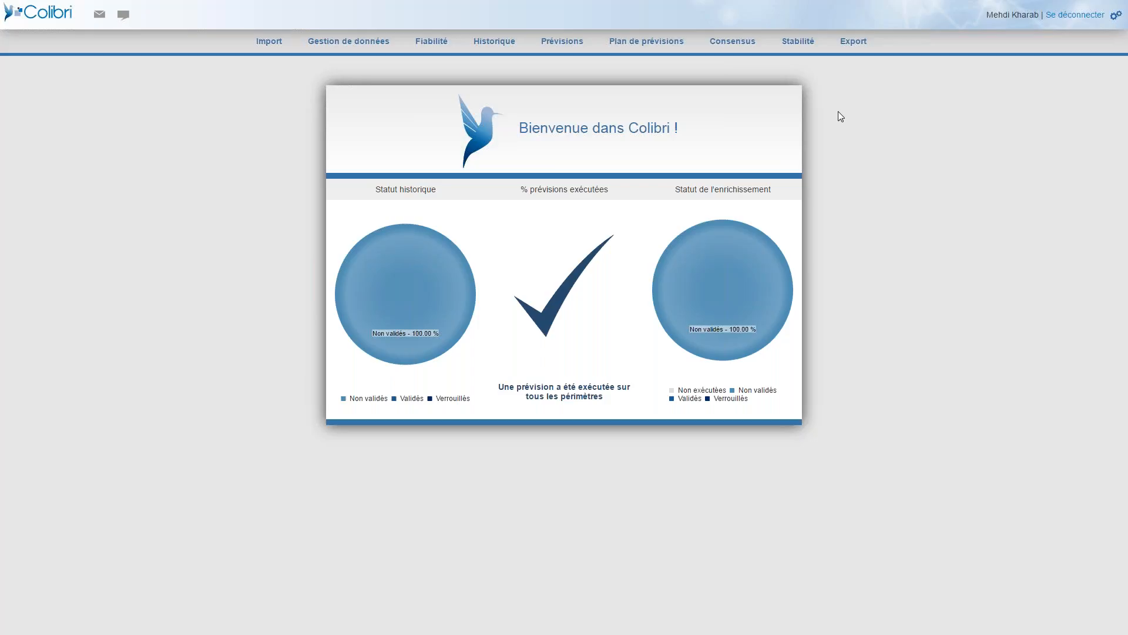
key(F11)
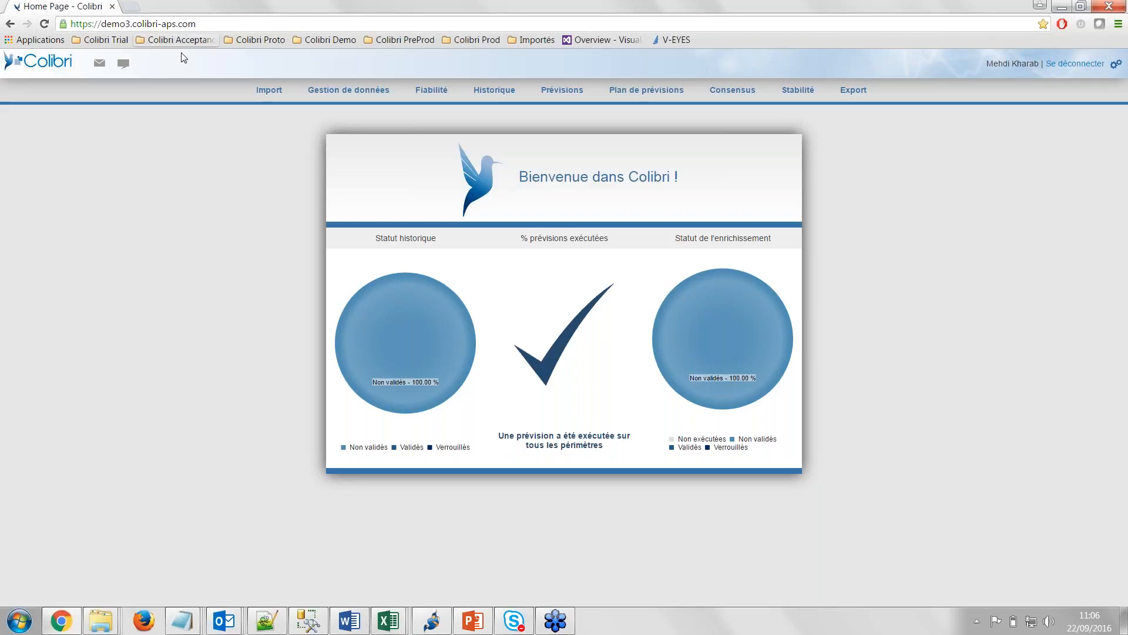
key(F11)
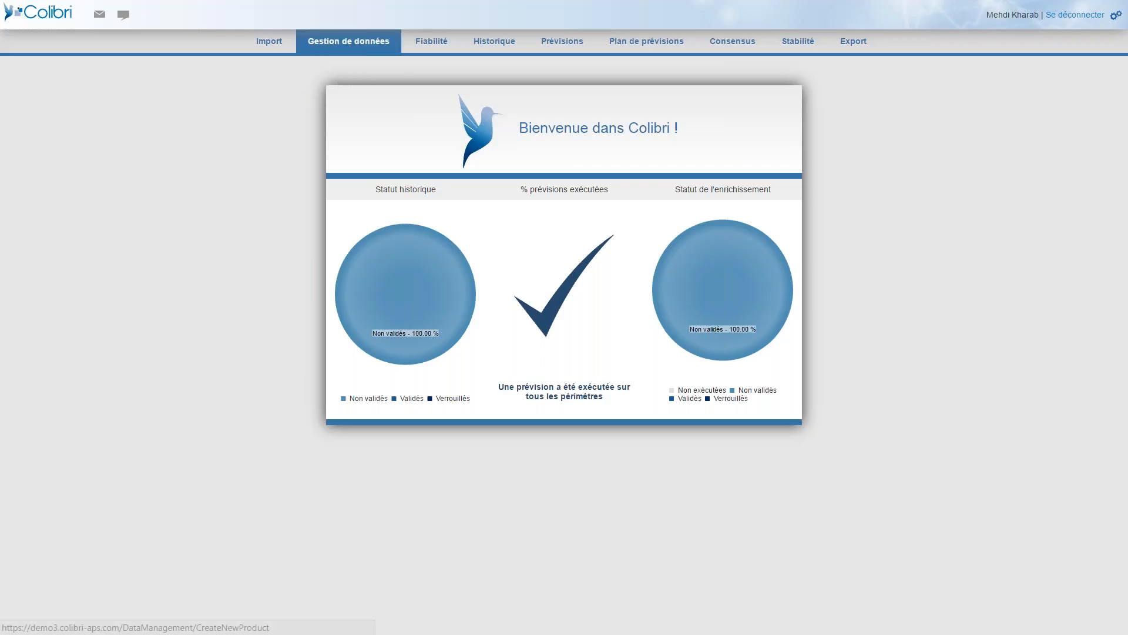
Open the history of Piles alcalines R6x8 Eco+, SCAPNOR and show the aggregation level settings.
click(492, 45)
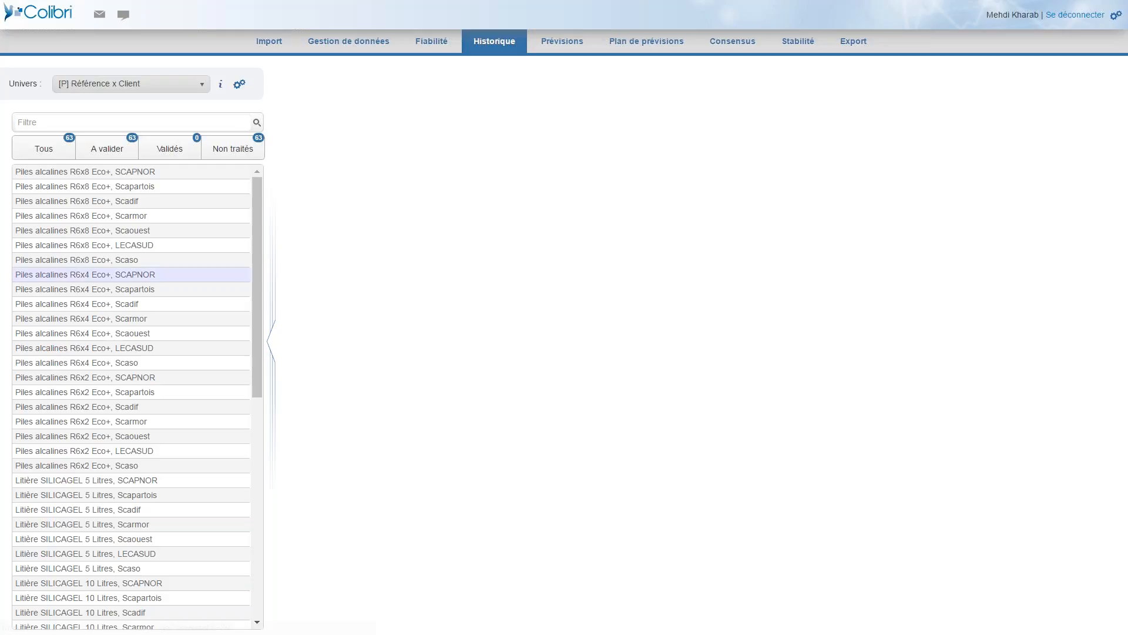
click(135, 173)
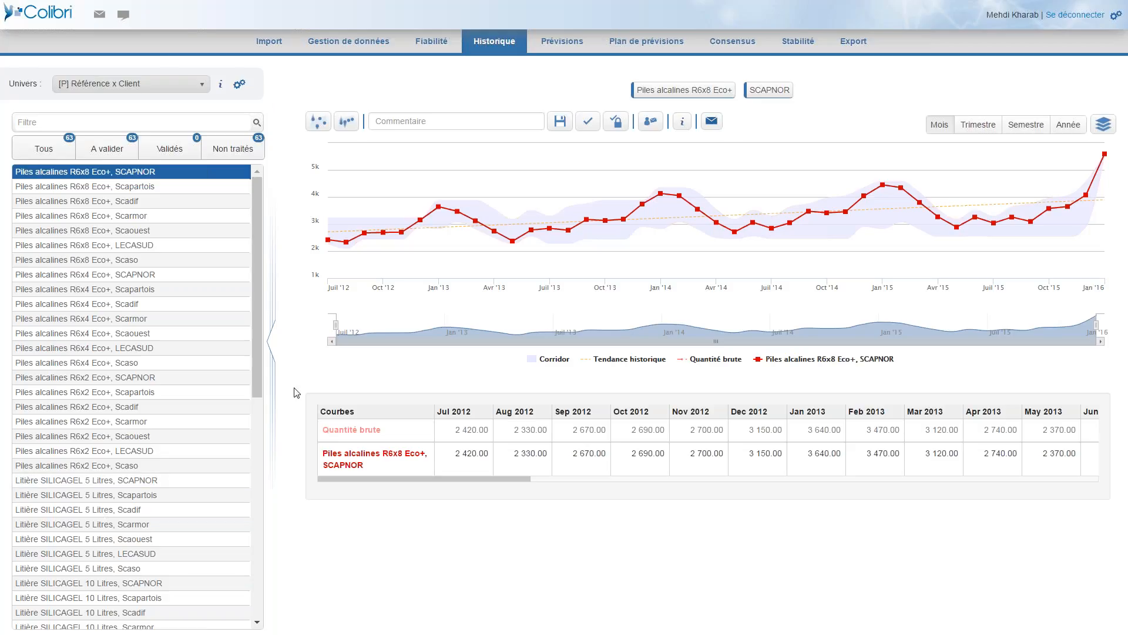
click(243, 87)
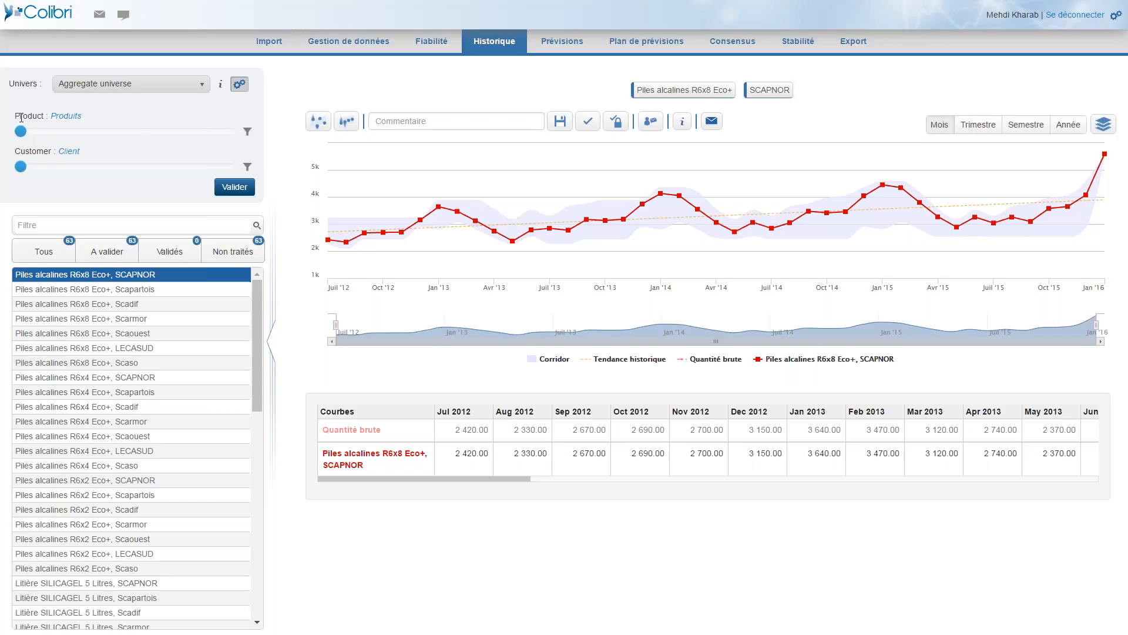
Try changing the Product and Customer aggregation levels and return them to Produits and Client.
drag(25, 135, 146, 142)
drag(127, 131, 23, 136)
drag(21, 166, 128, 167)
drag(152, 167, 54, 172)
Inspect the monthly Quantité brute values from July to October 2012.
click(470, 430)
click(536, 429)
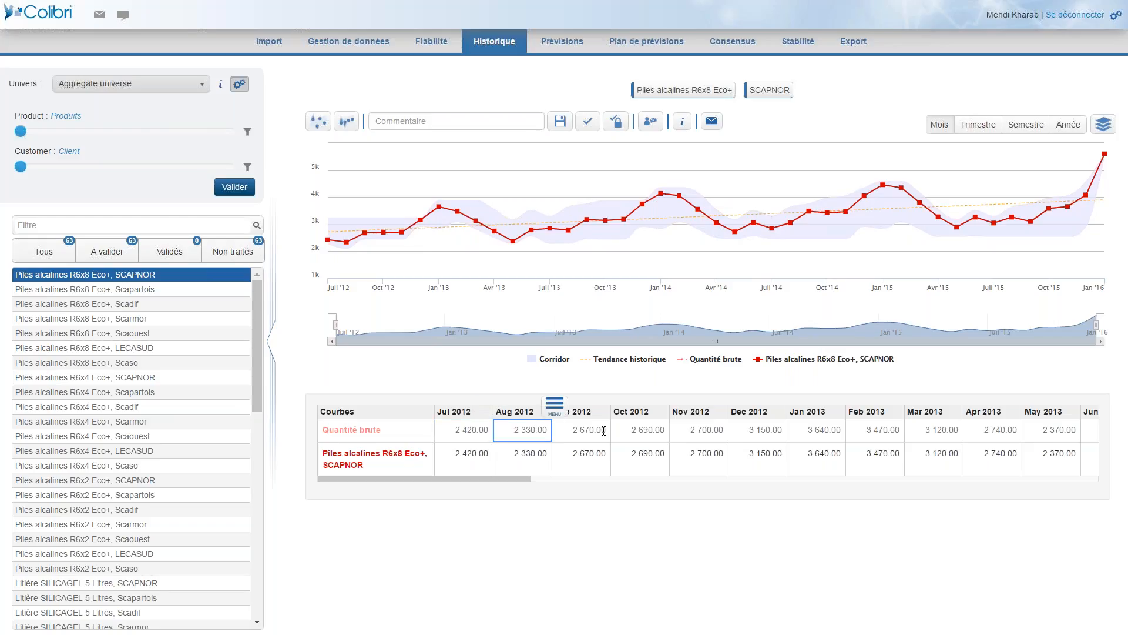
click(582, 429)
click(642, 430)
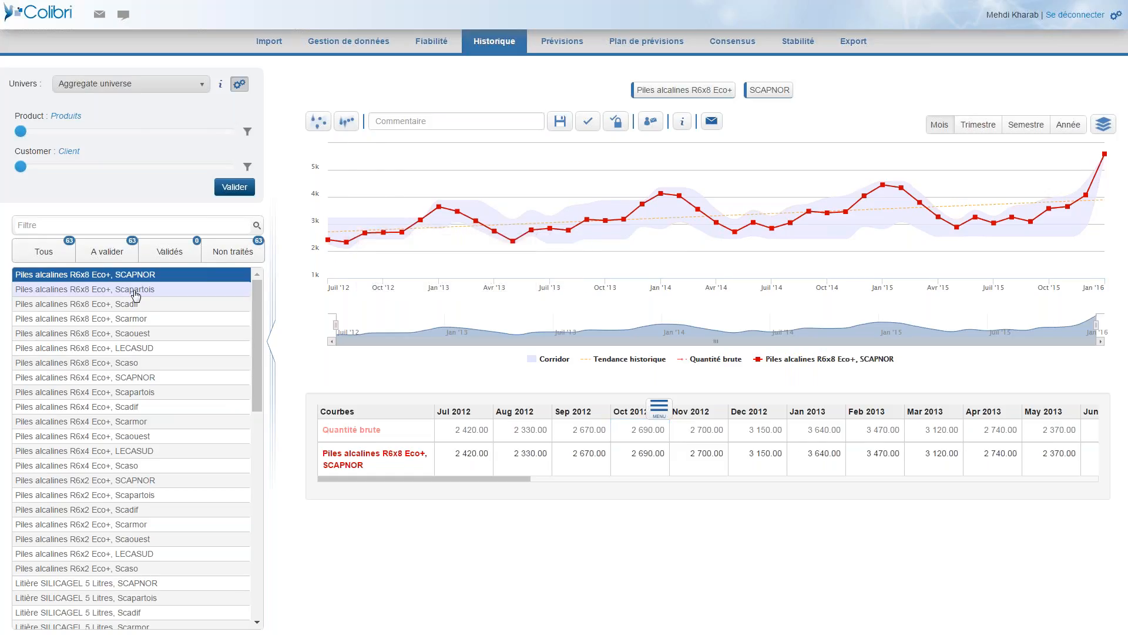
Open the Piles alcalines R6x8 Eco+, Scapartois history and adjust its curve to about 6 894 in January 2013 and 4 893 in February 2013.
click(135, 290)
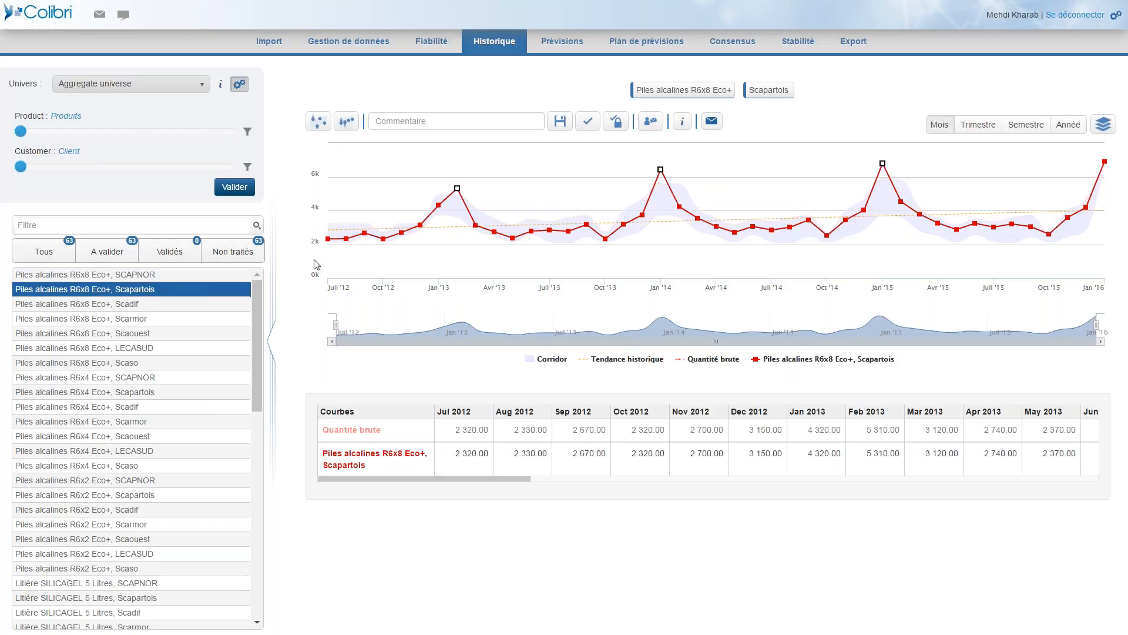
mouse_move(460, 231)
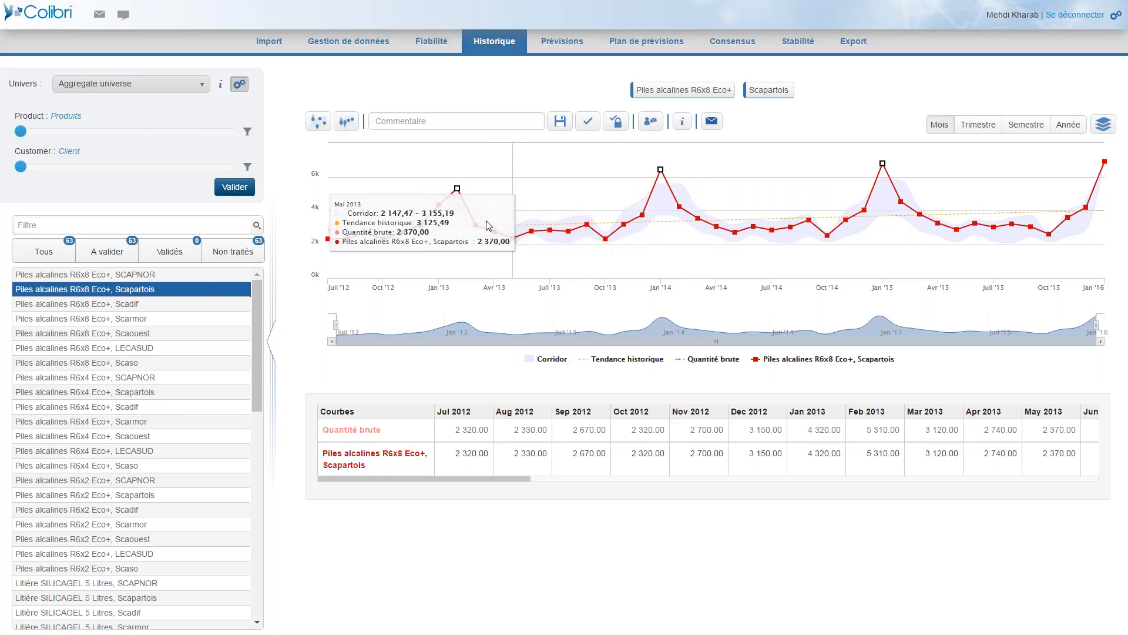
mouse_move(439, 205)
mouse_down()
mouse_move(438, 159)
mouse_move(458, 196)
mouse_up()
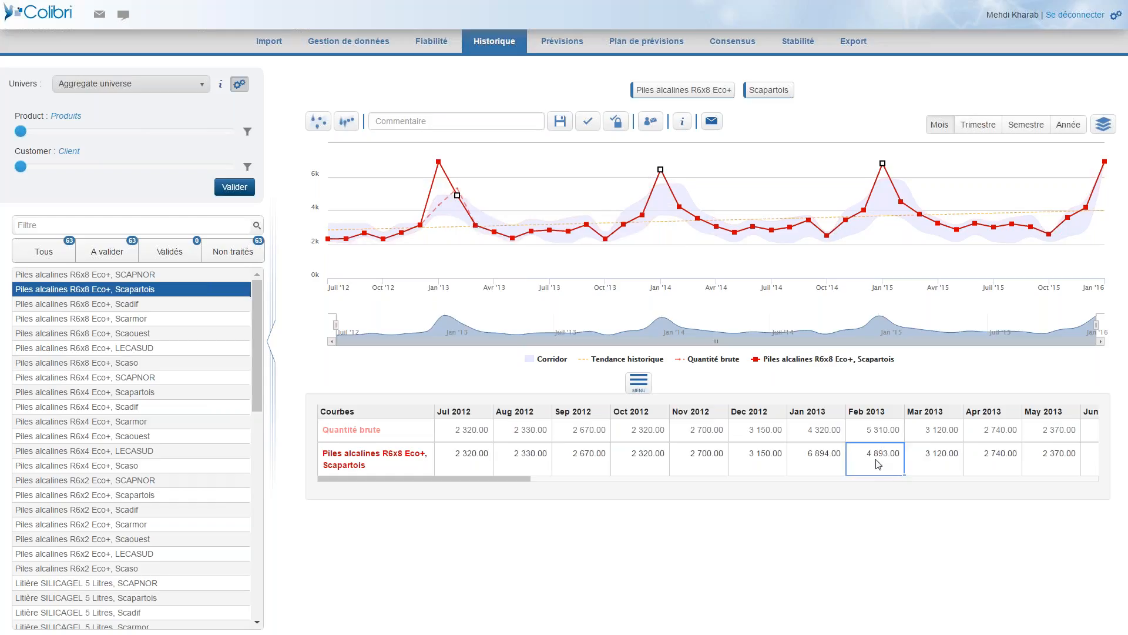
click(844, 464)
click(854, 465)
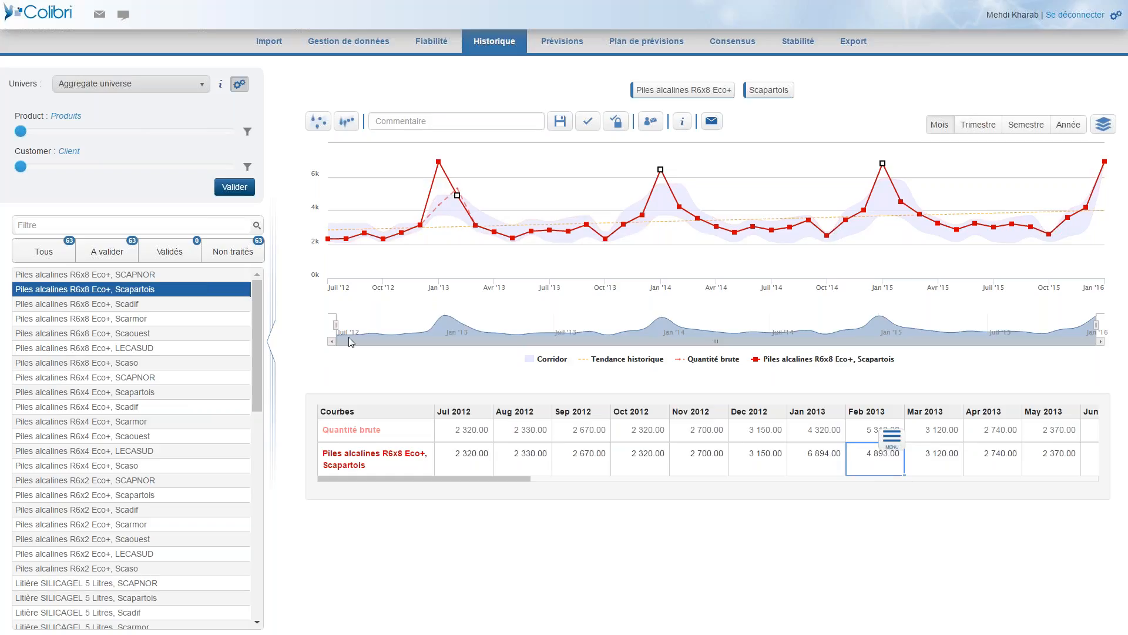
Select the SCAPNOR, Scapartois and Scadif perimeters of Piles alcalines R6x8 Eco+ together and adjust January 2014 to about 6 217 for SCAPNOR and 4 794 for Scadif.
click(188, 277)
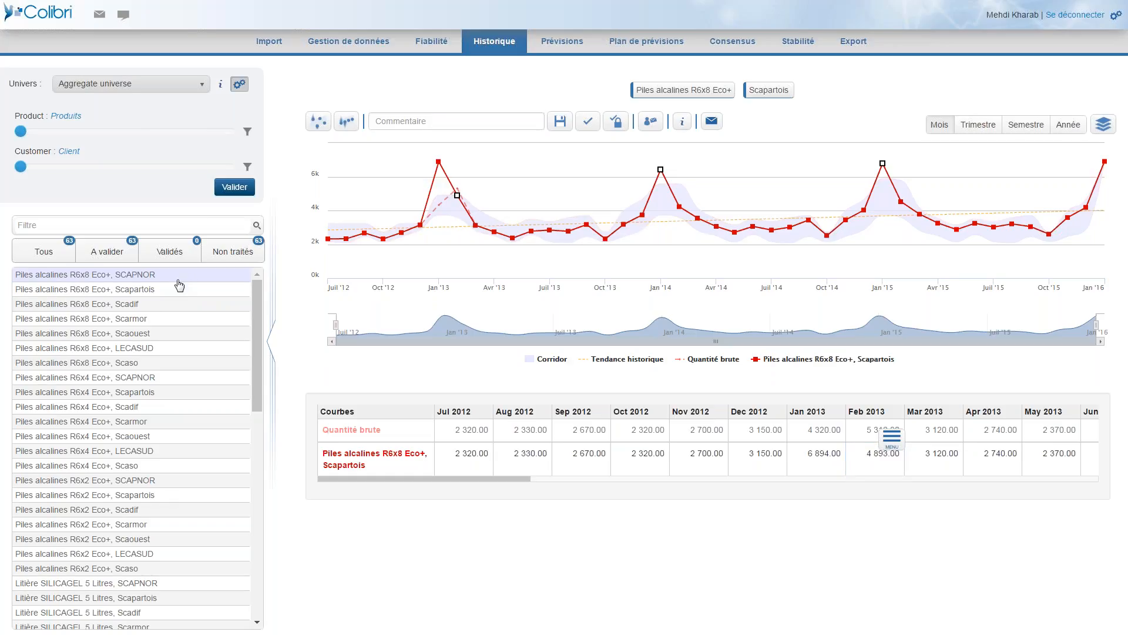
shift+click(86, 306)
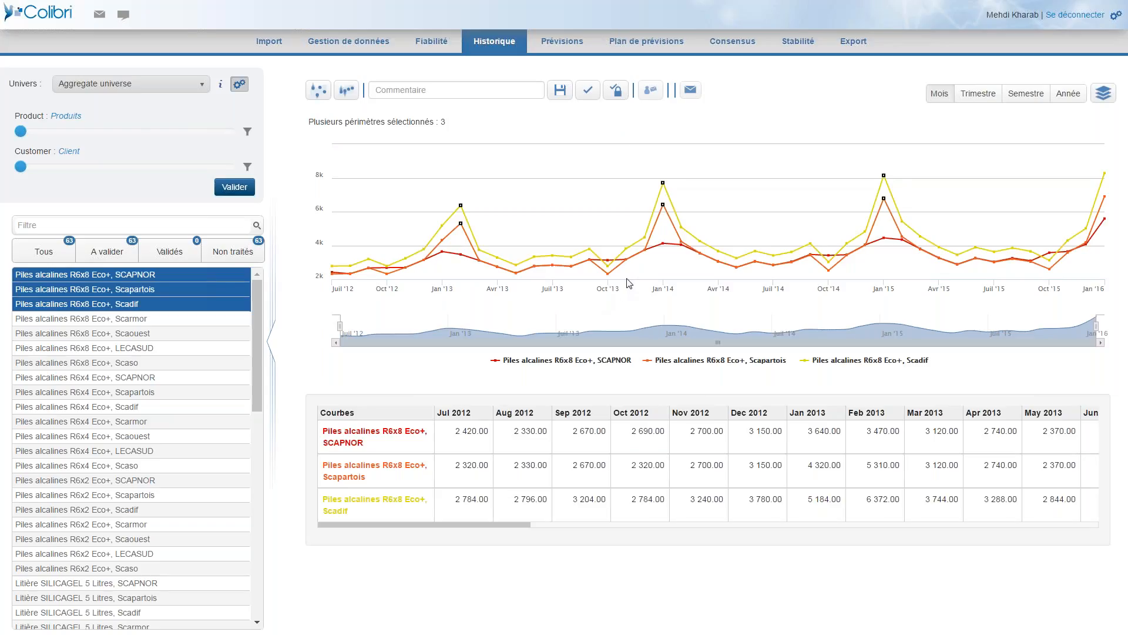
mouse_move(663, 244)
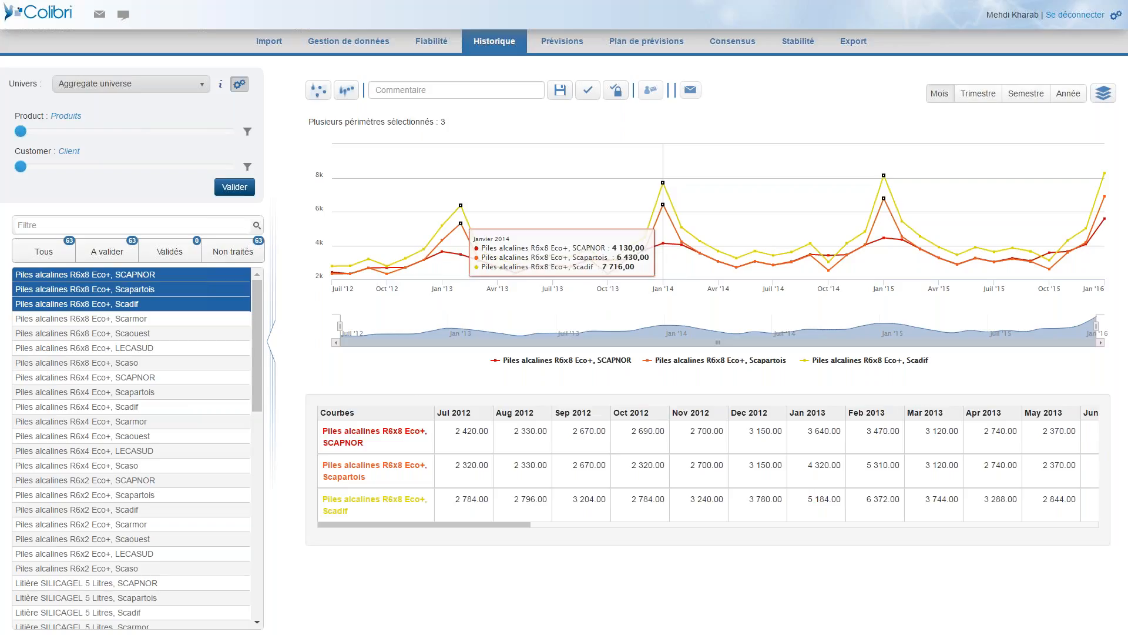
mouse_move(664, 243)
mouse_down()
mouse_move(664, 208)
mouse_move(664, 232)
mouse_up()
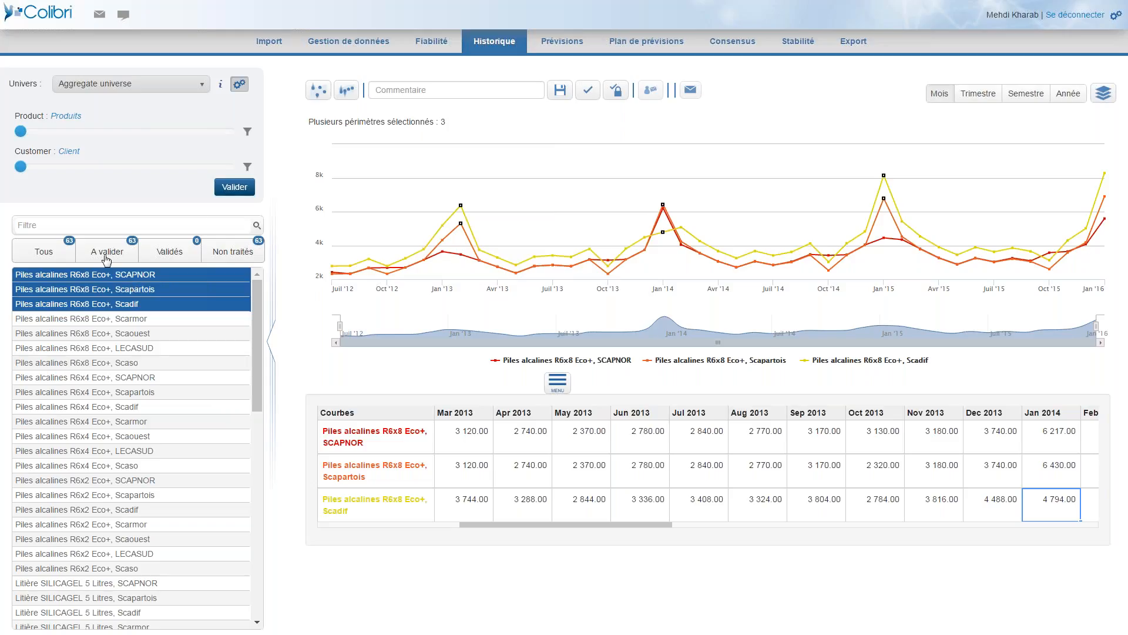
Aggregate the perimeters by Famille de produits and Région.
click(113, 132)
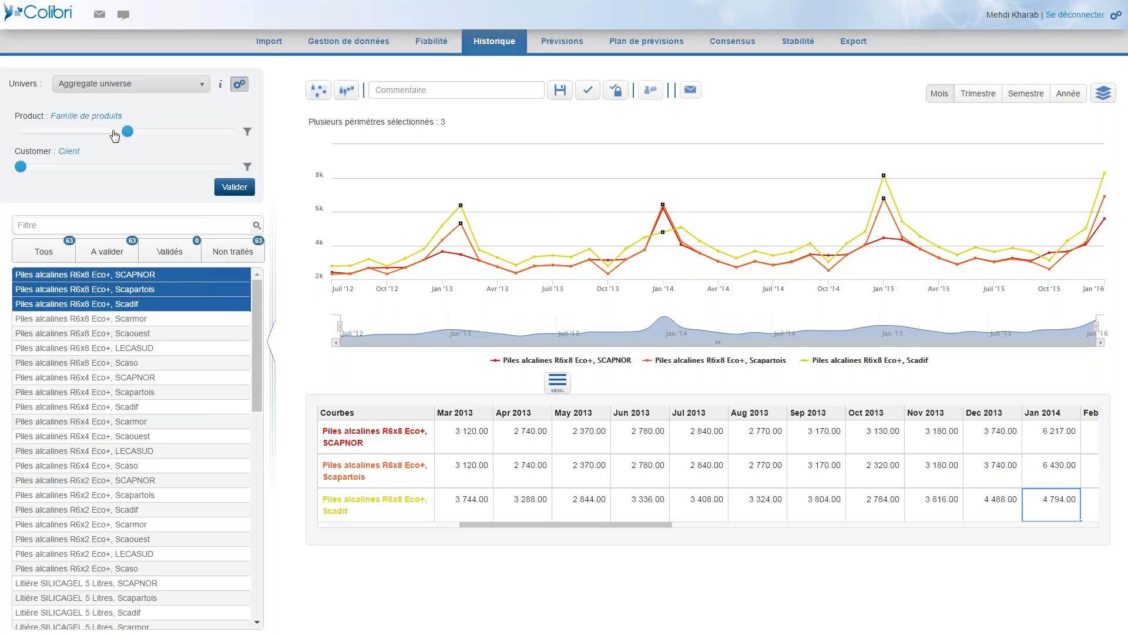
click(77, 167)
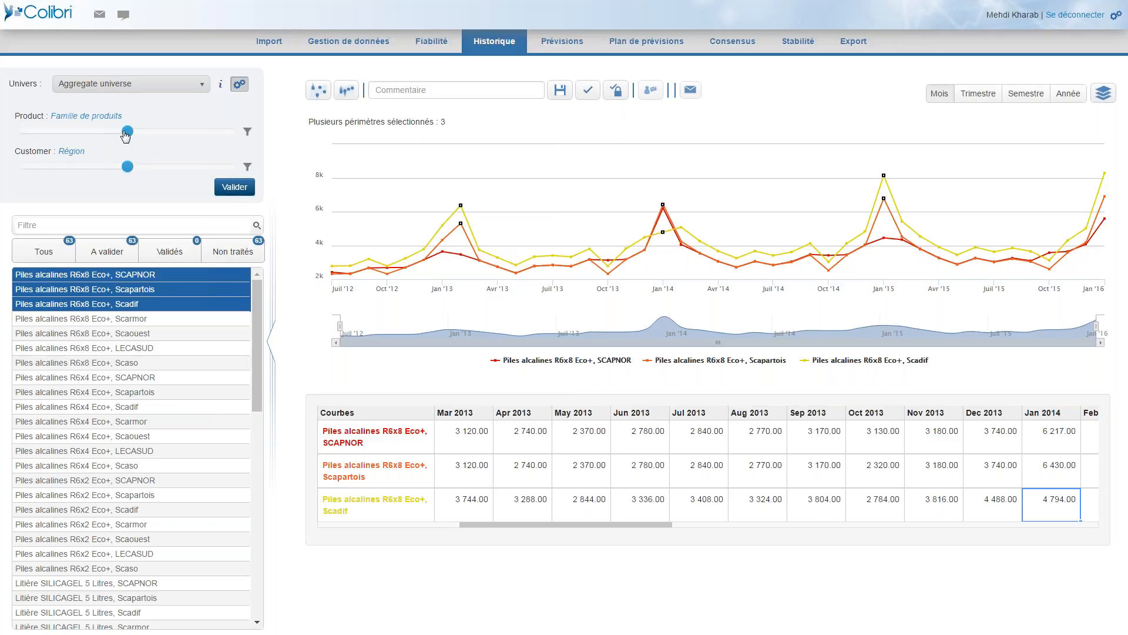
click(233, 189)
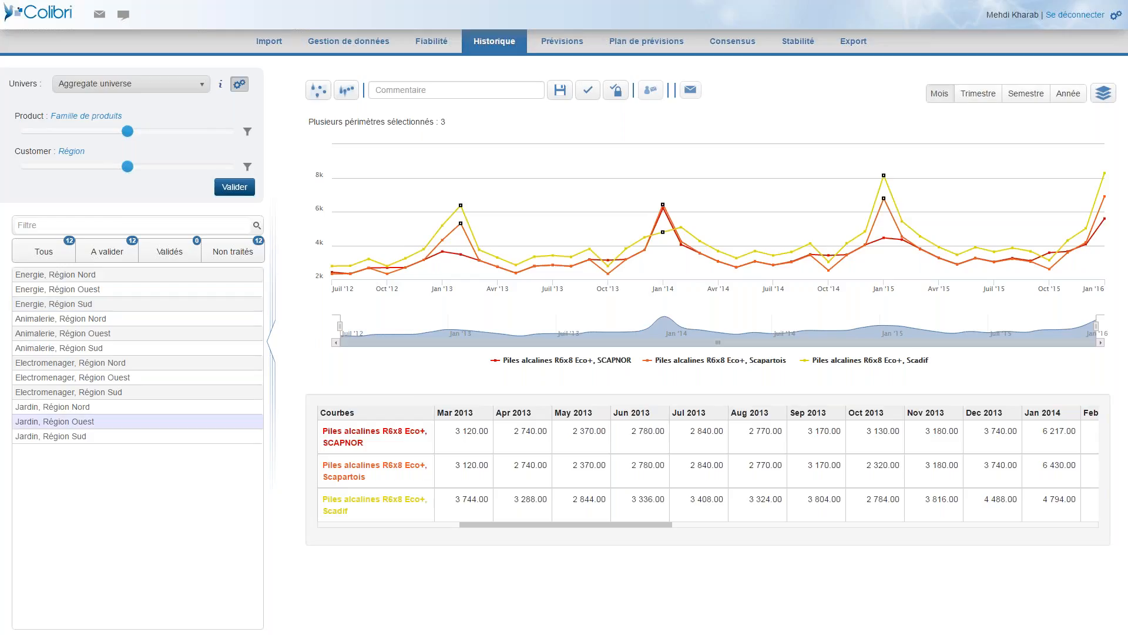
Open the Energie, Région Nord history and lower its January 2014 point to about 71 978.
click(78, 280)
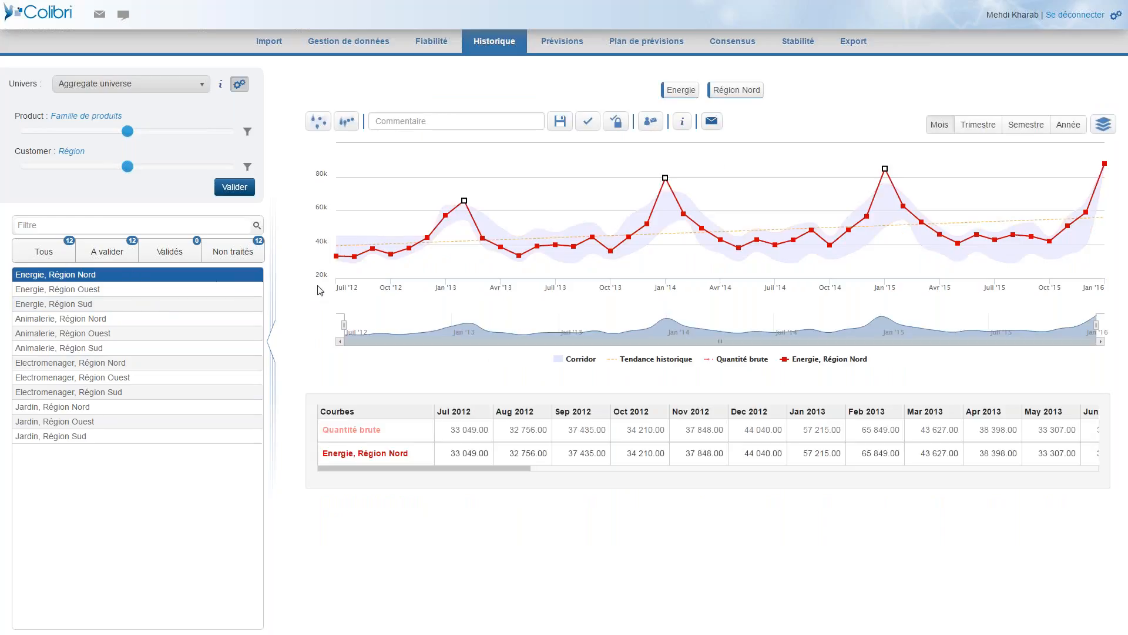
mouse_move(373, 263)
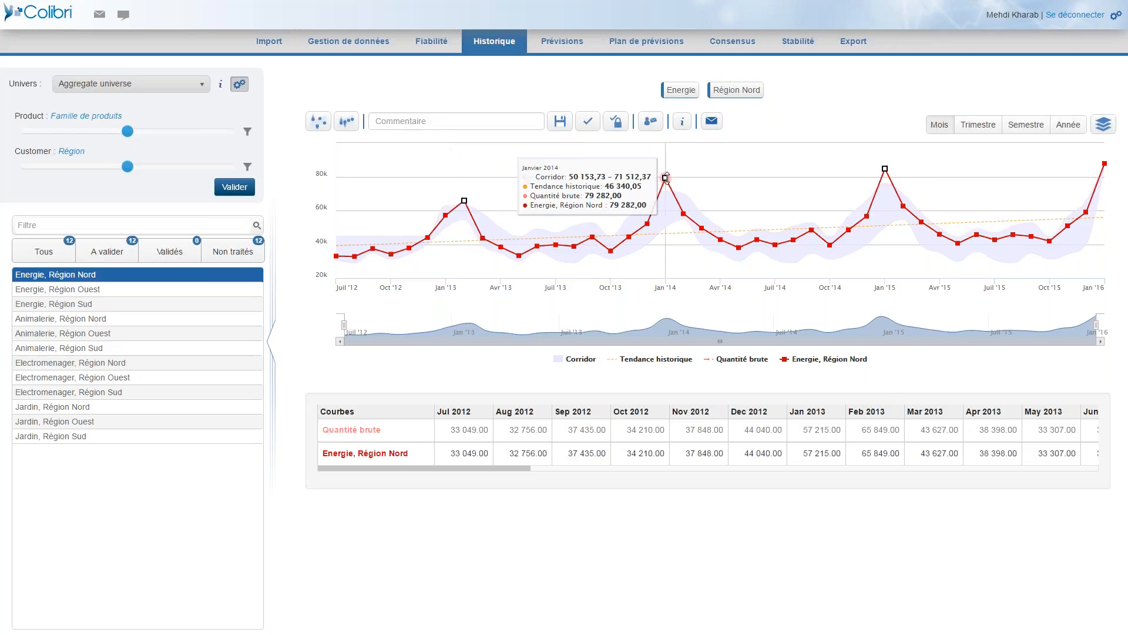
drag(665, 181, 667, 189)
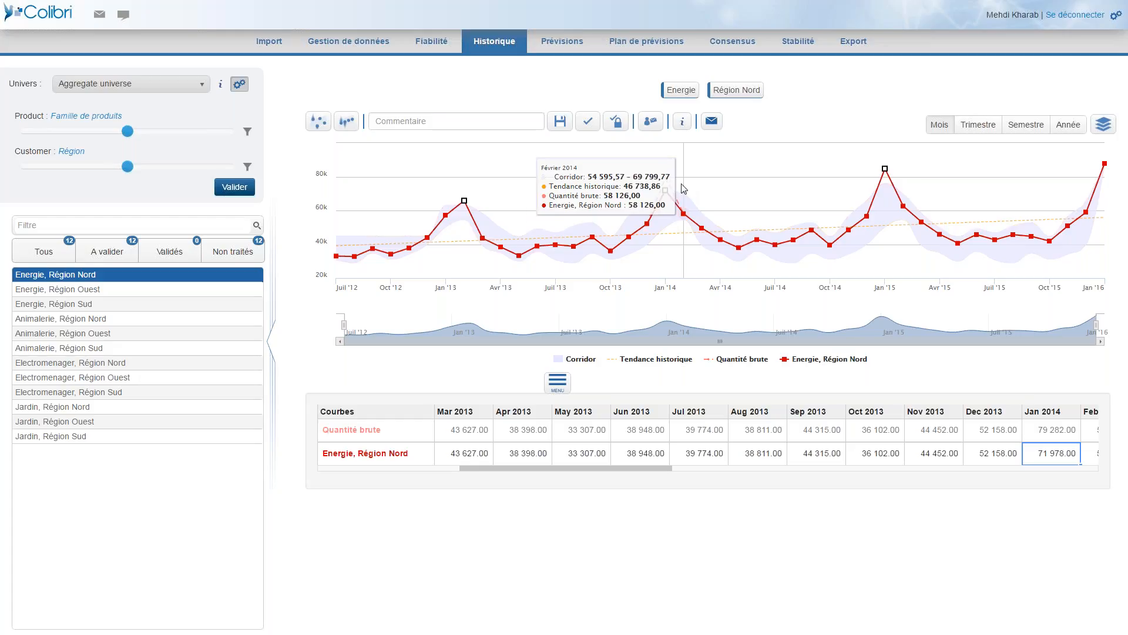
Examine the yearly quantities and year-over-year variations for Energie, Région Nord in the information table, and close it.
click(682, 130)
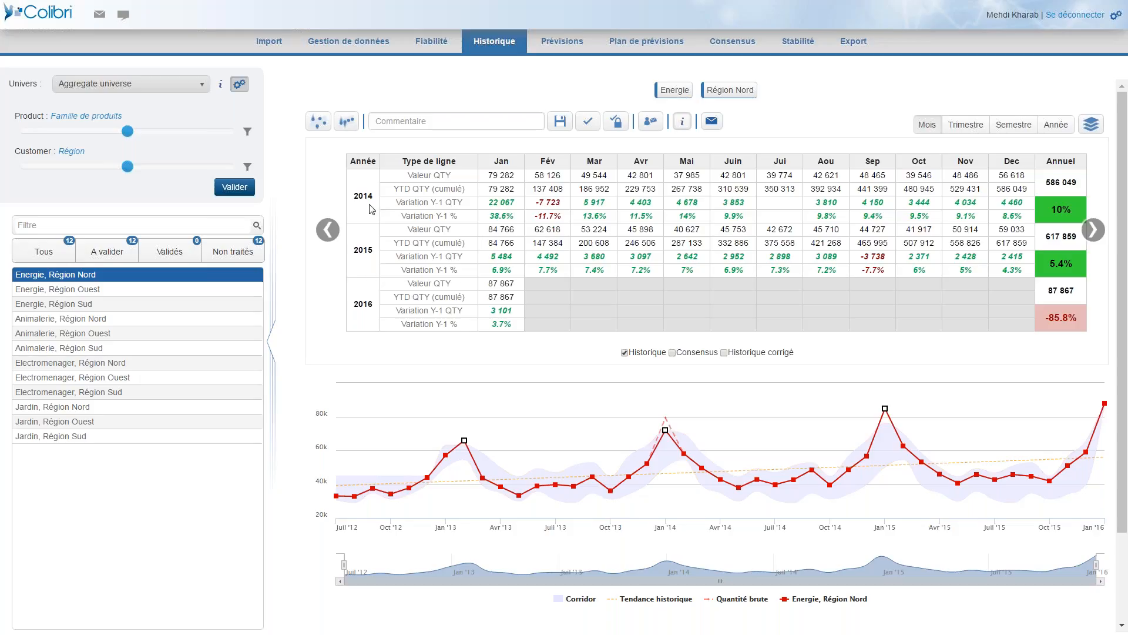
click(370, 247)
click(374, 201)
click(1051, 218)
click(503, 203)
click(683, 127)
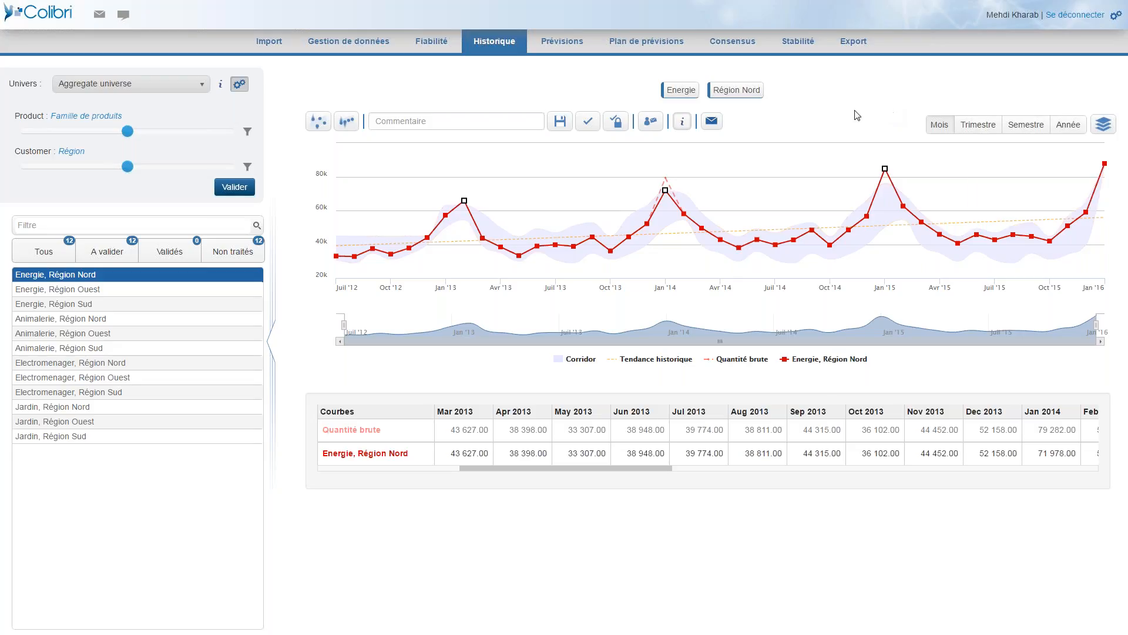
Switch to the [P] Tous Produits x Pays [Budget] universe and open Total Product, Région Nord.
click(203, 89)
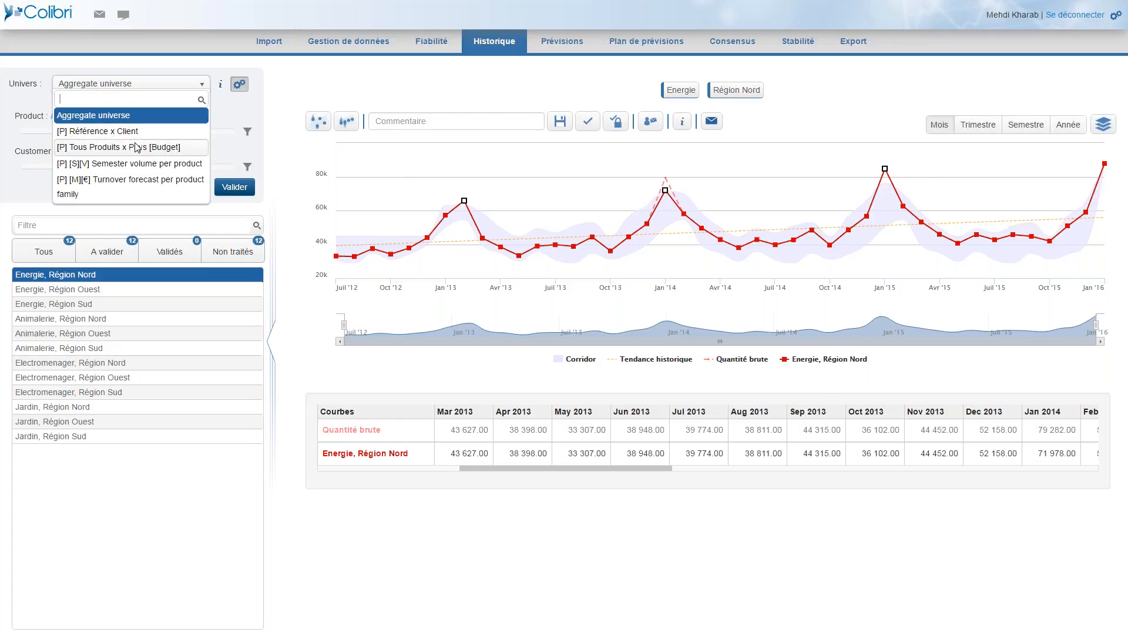
click(136, 147)
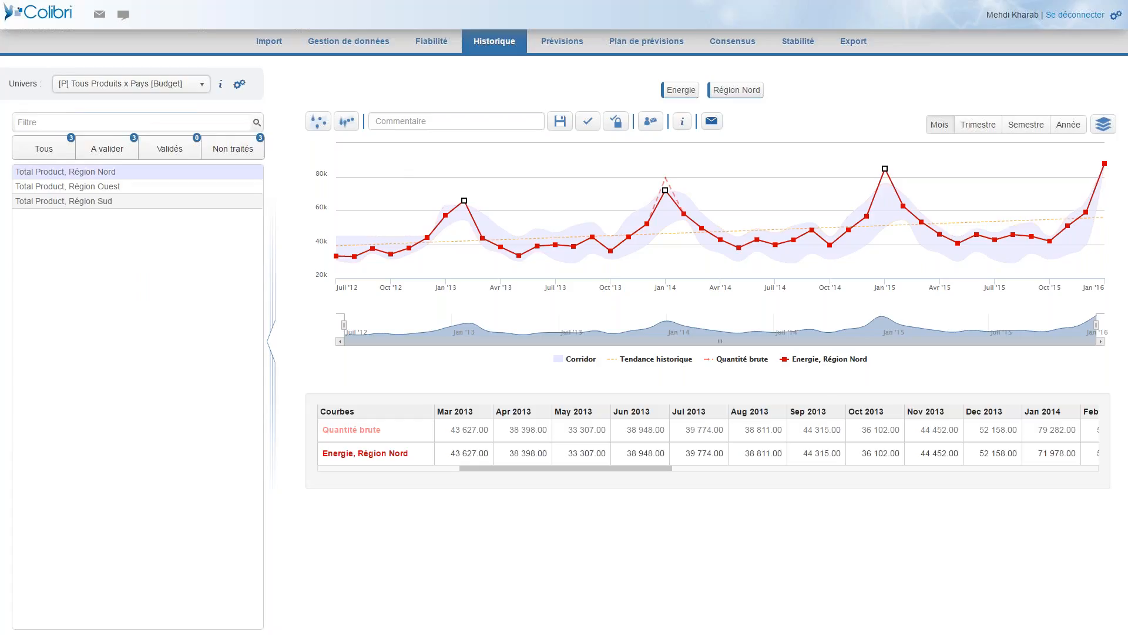
click(123, 175)
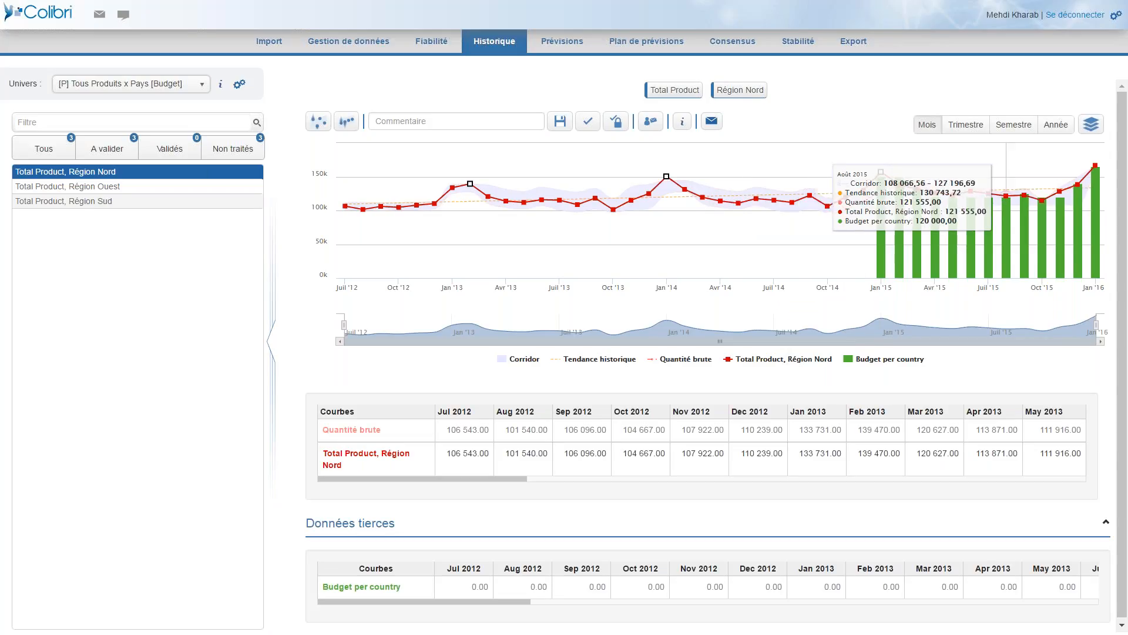
Show the 2015 comparison of Quantité brute against Budget per country for Total Product, Région Nord.
click(687, 128)
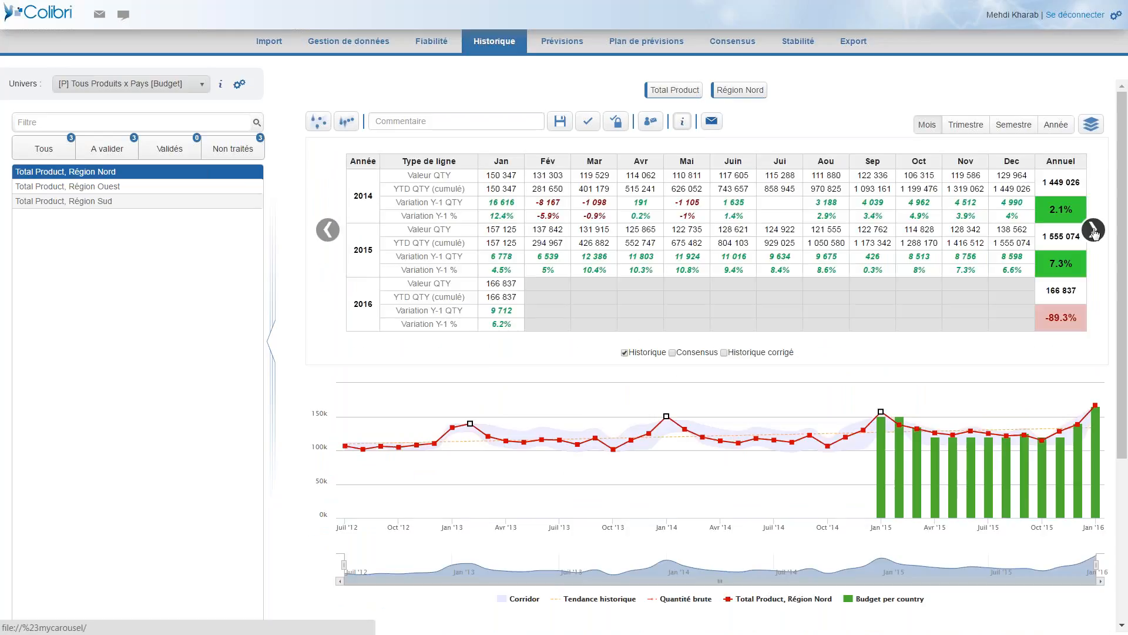
click(1093, 230)
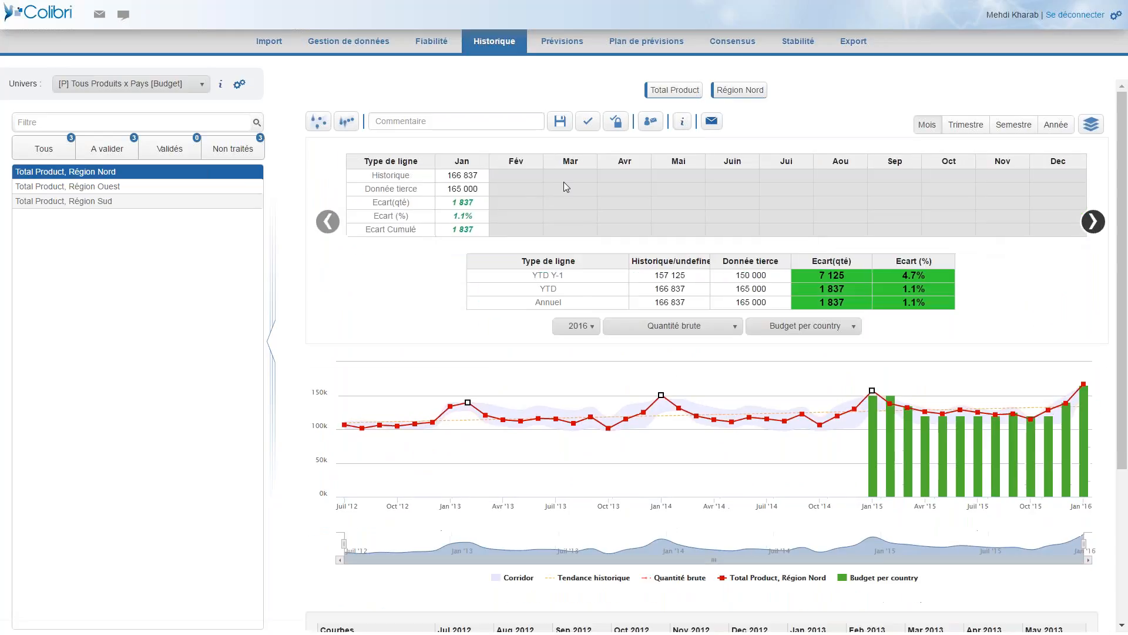
click(585, 331)
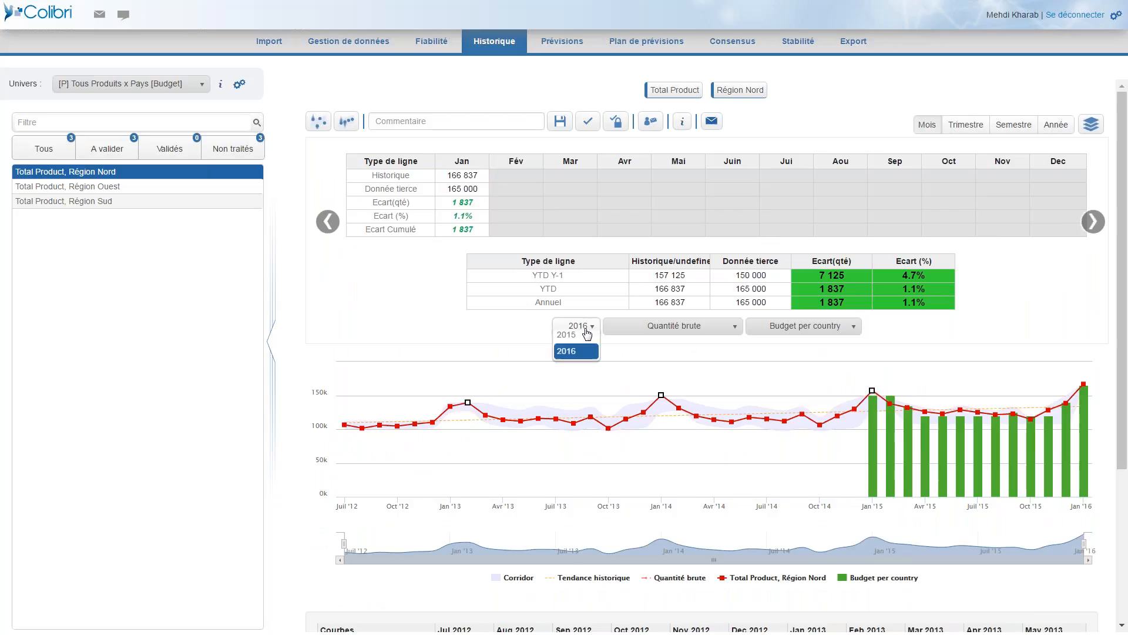
click(575, 355)
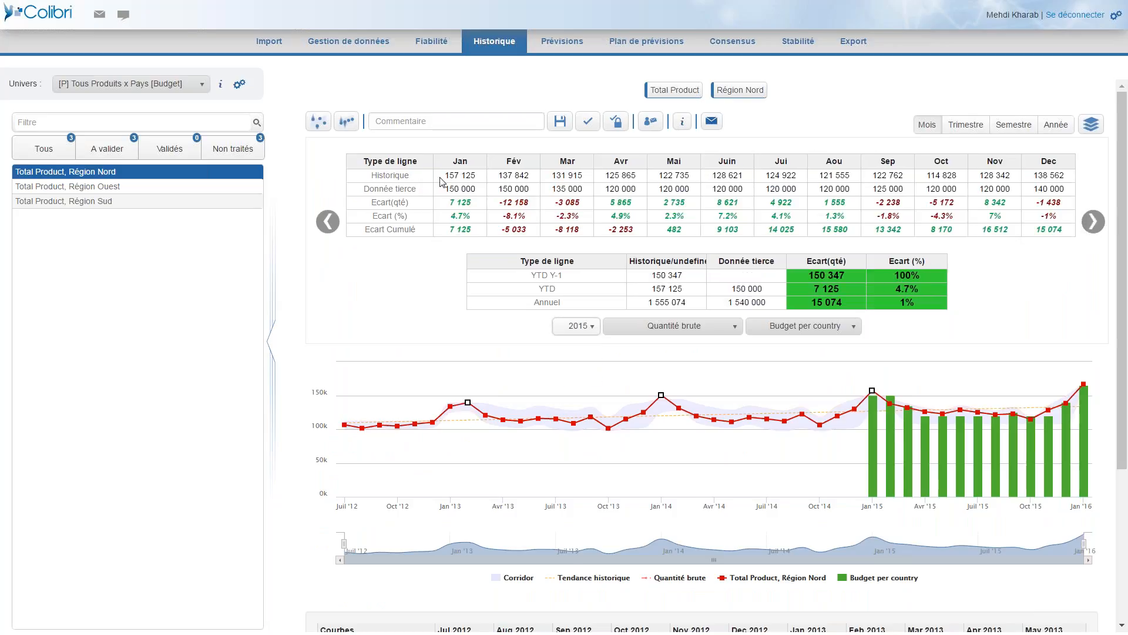
Examine the monthly Historique and Donnée tierce figures and the annual percentage gap, and close the information table.
drag(444, 176, 839, 174)
drag(455, 186, 728, 188)
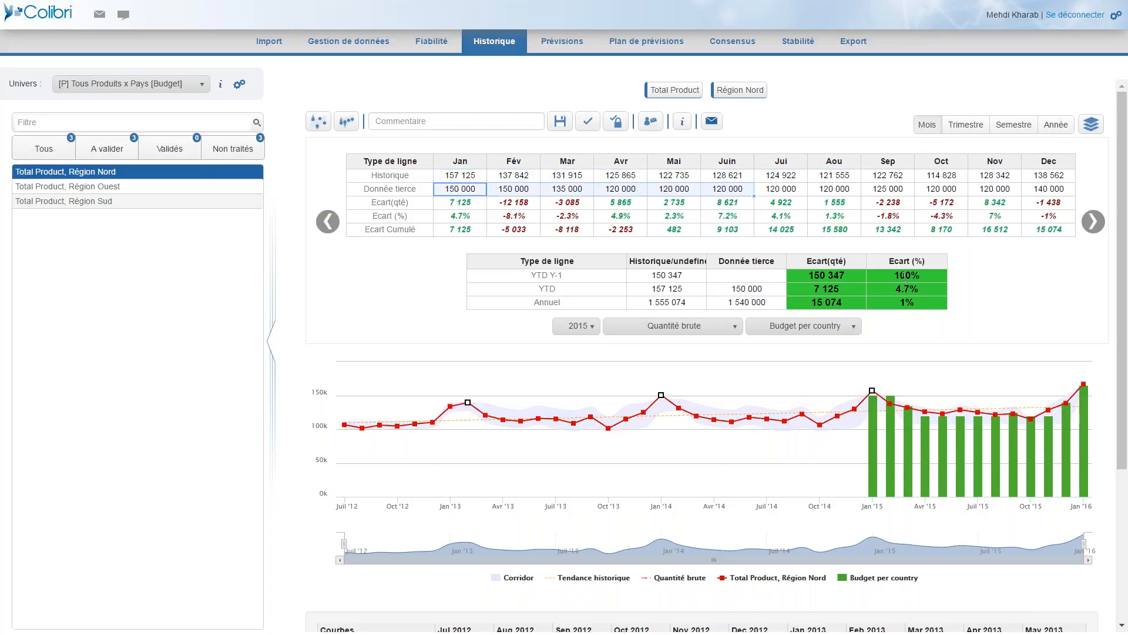
click(898, 306)
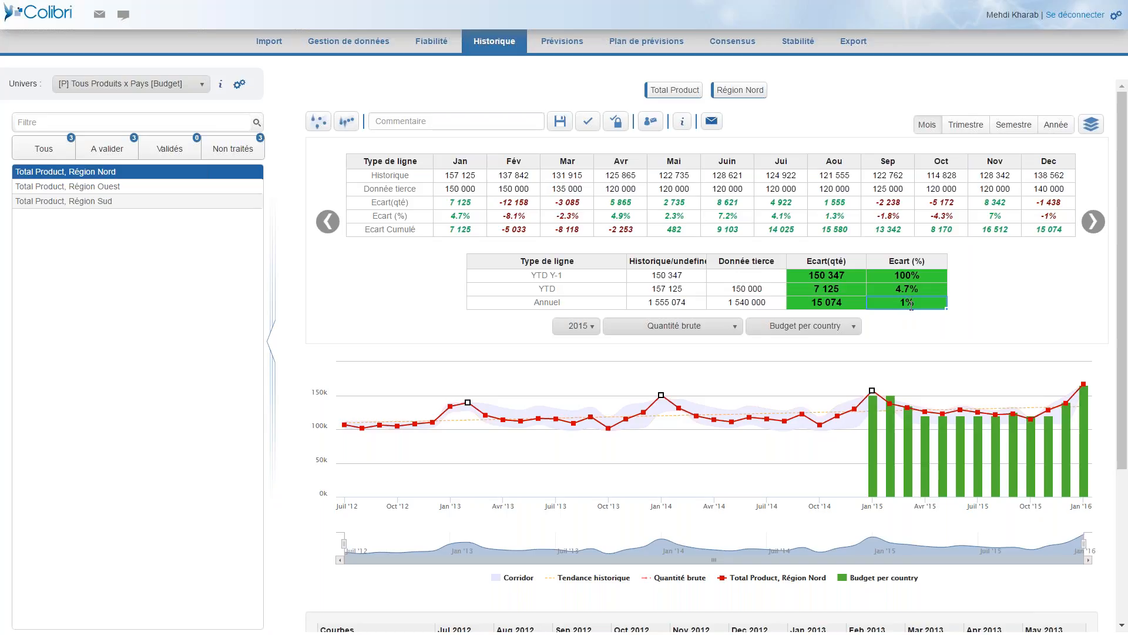
click(685, 124)
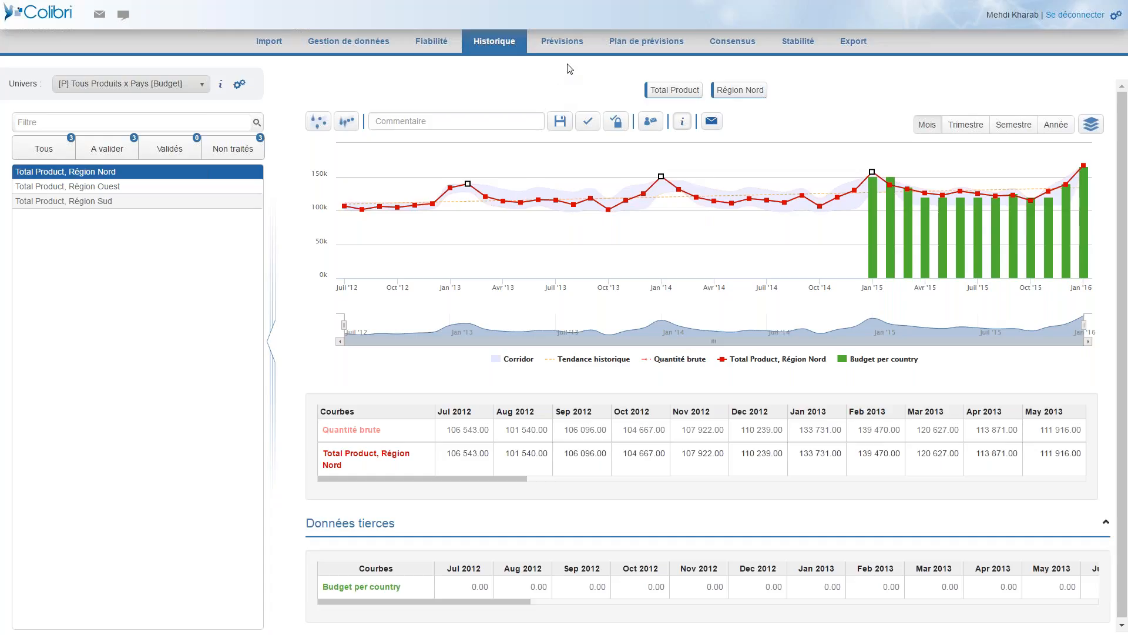
Start a new forecast configuration for Piles alcalines R6x8 Eco+, SCAPNOR in the forecasting section.
click(566, 48)
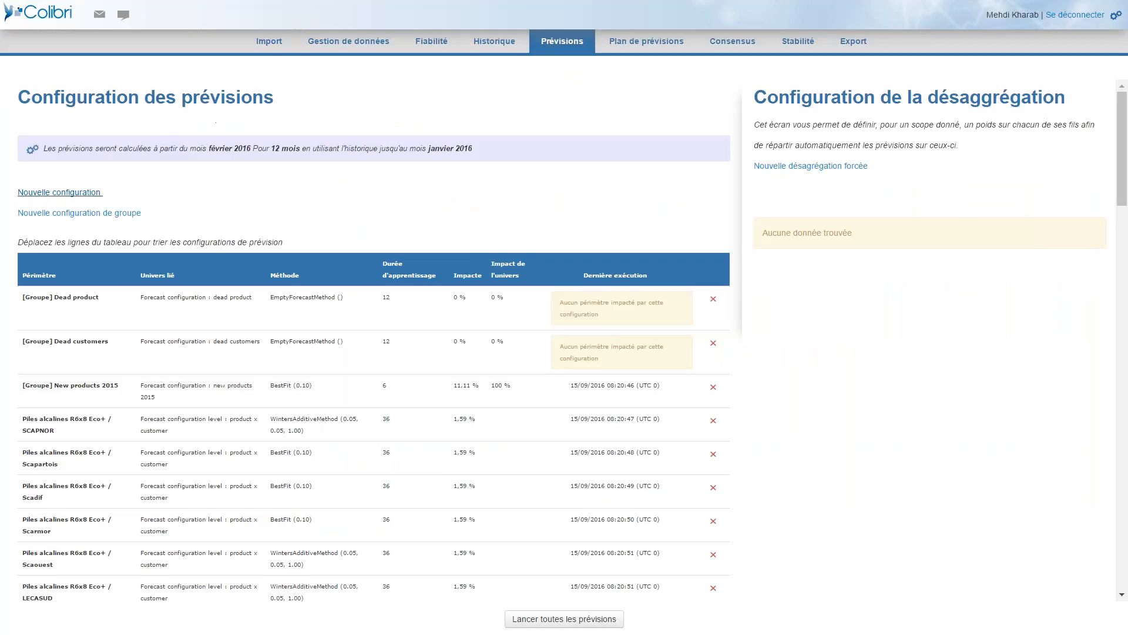
click(94, 195)
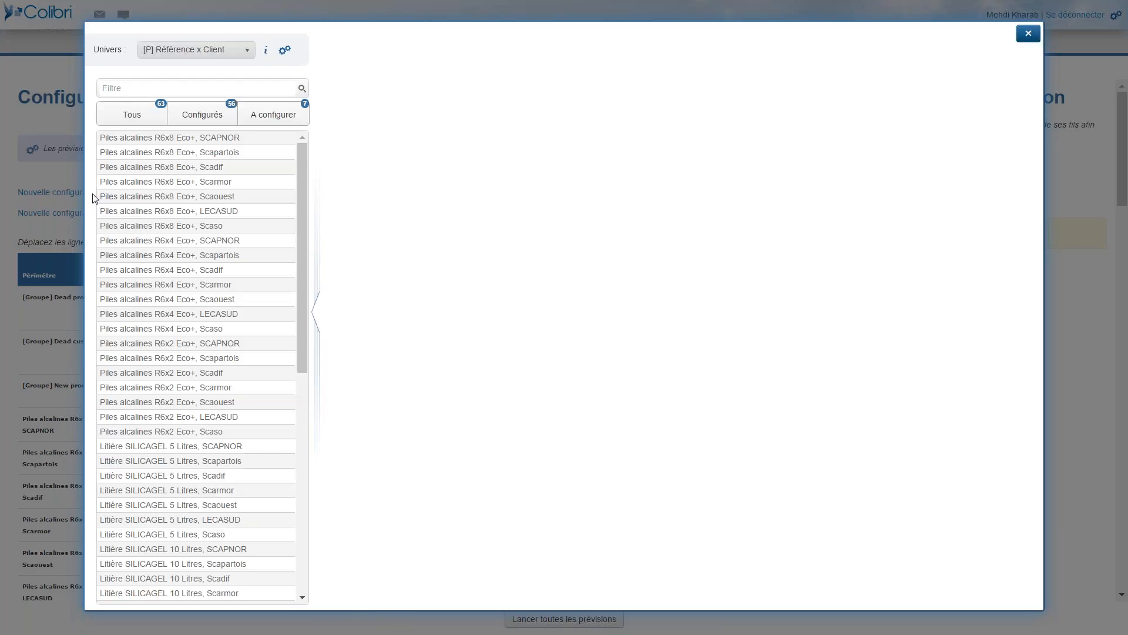
click(169, 138)
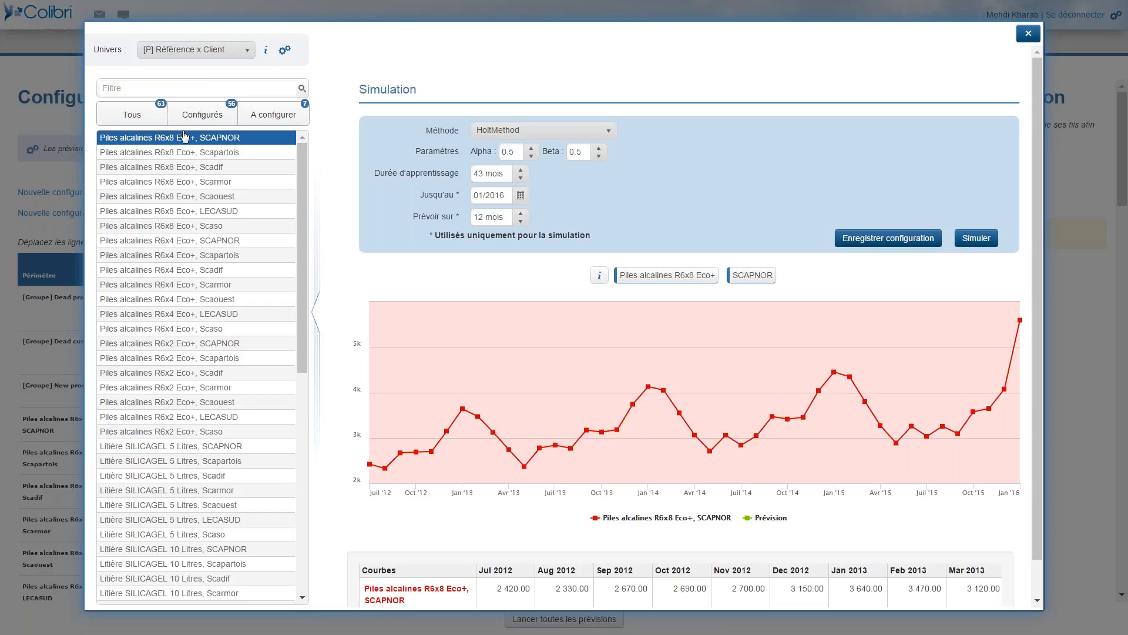
Simulate the SCAPNOR forecast with the BestFit method.
click(540, 134)
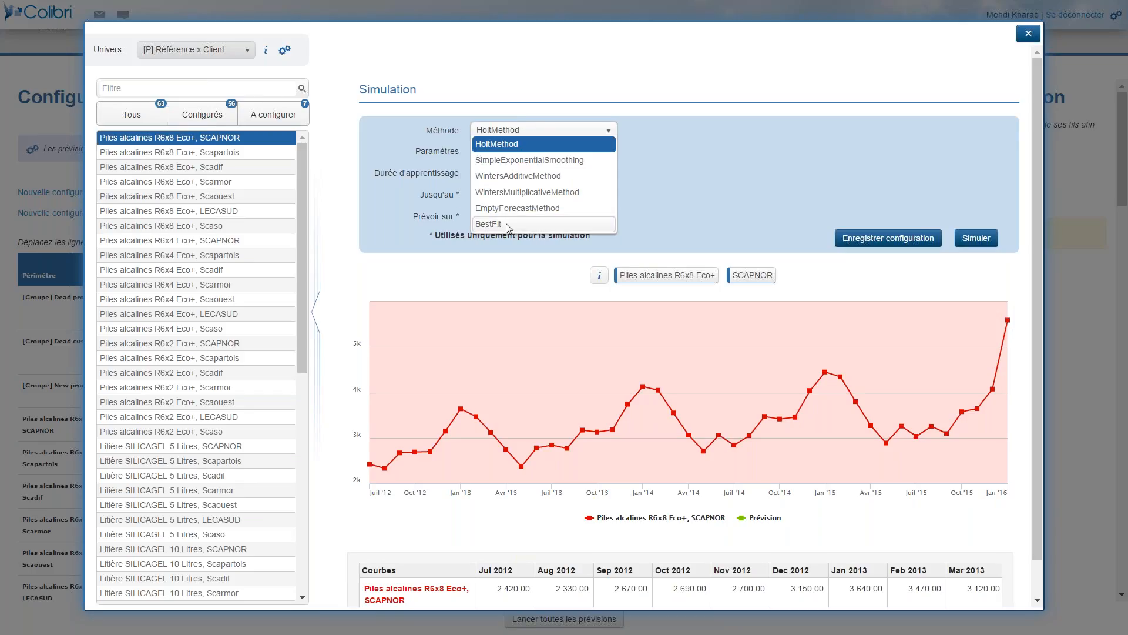
click(506, 223)
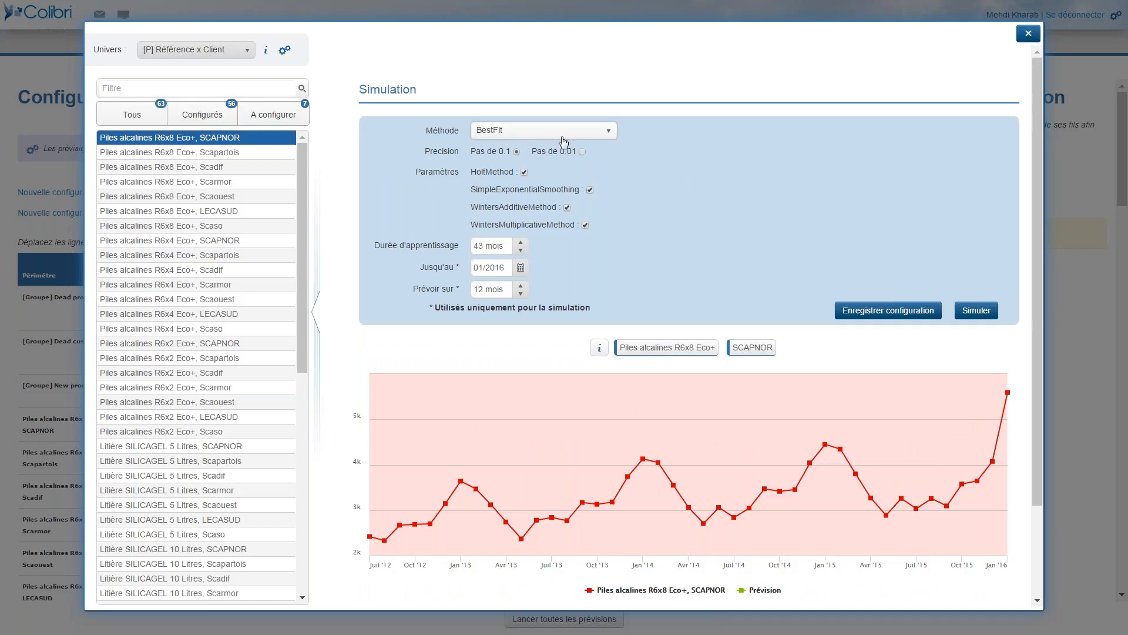
click(979, 312)
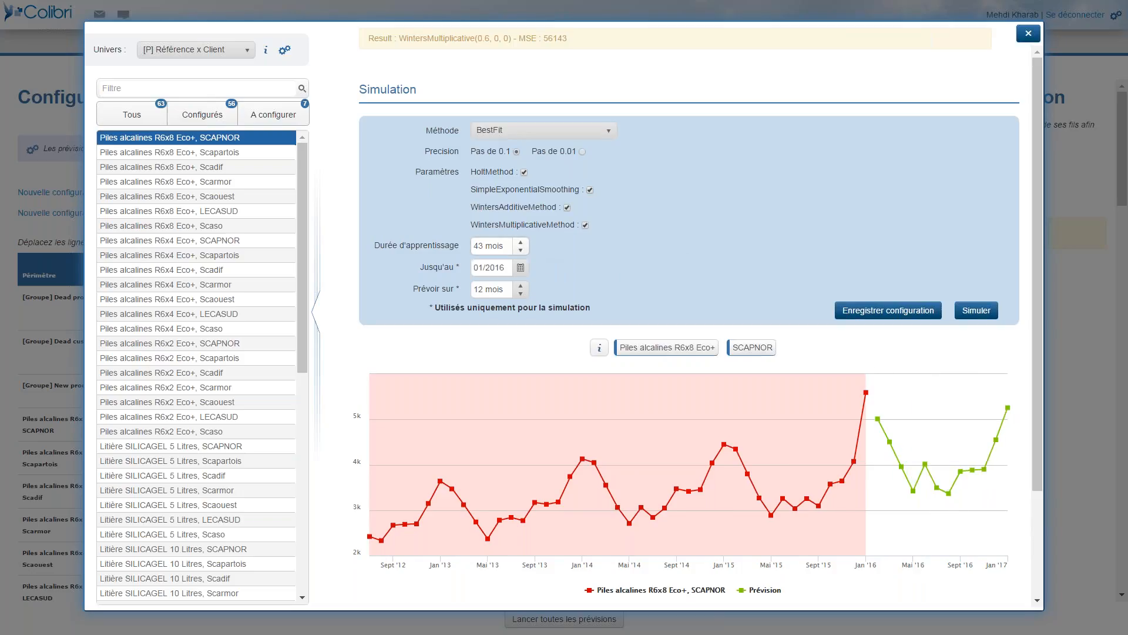
Try a learning period of 40 months for the simulation, and close the configuration without saving it.
click(521, 251)
click(521, 251)
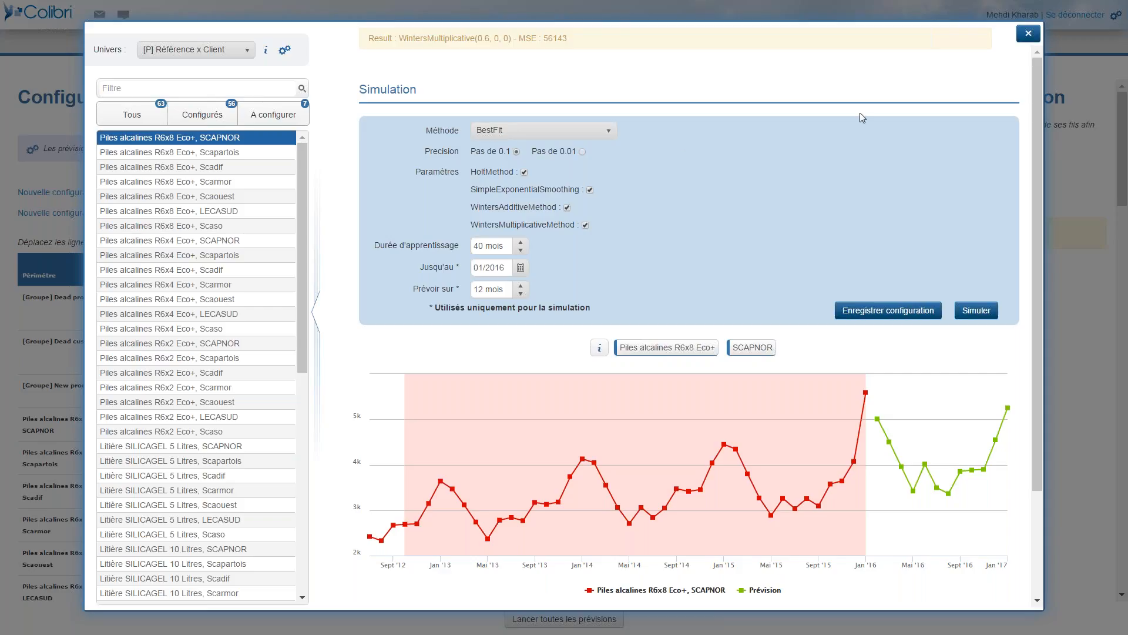
click(1029, 35)
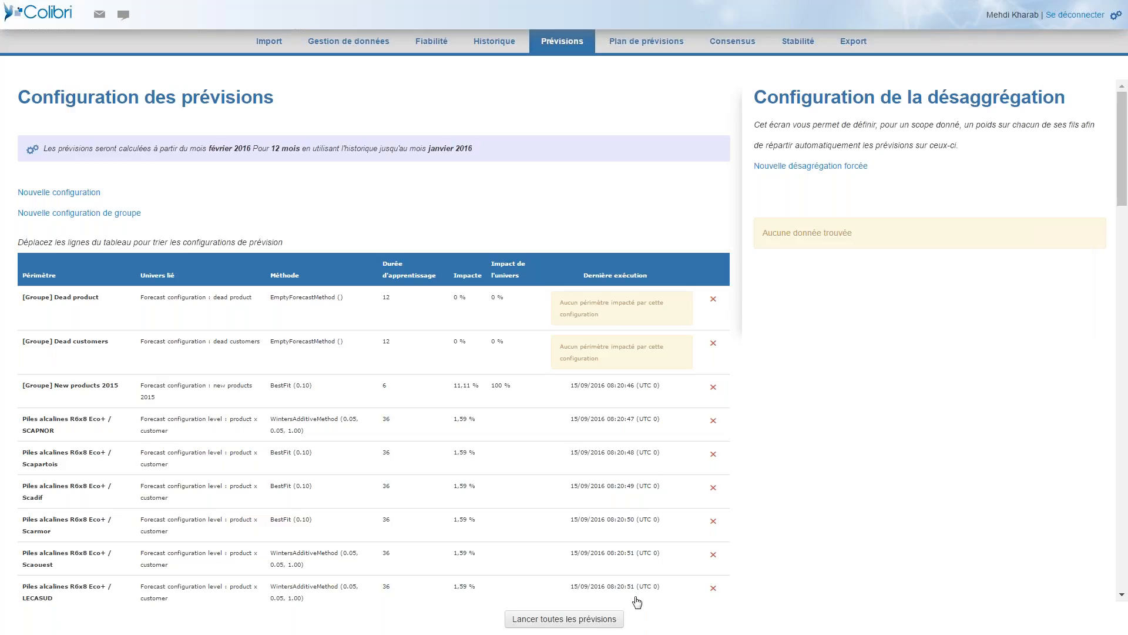
Open the forecast plan for Piles alcalines R6x8 Eco+, SCAPNOR.
click(641, 46)
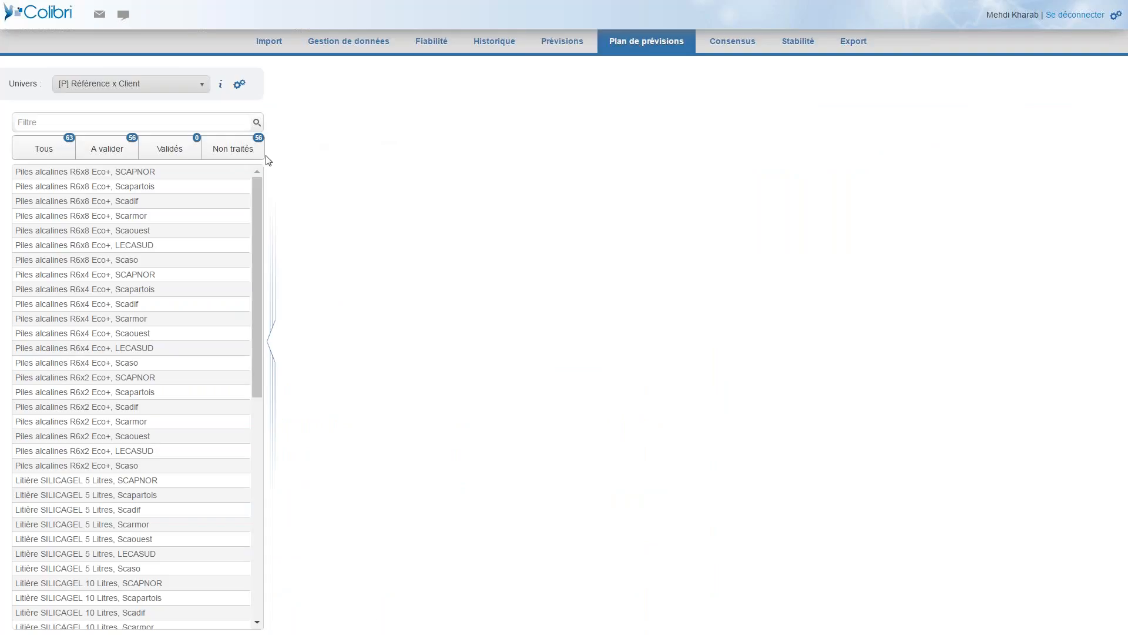
click(195, 176)
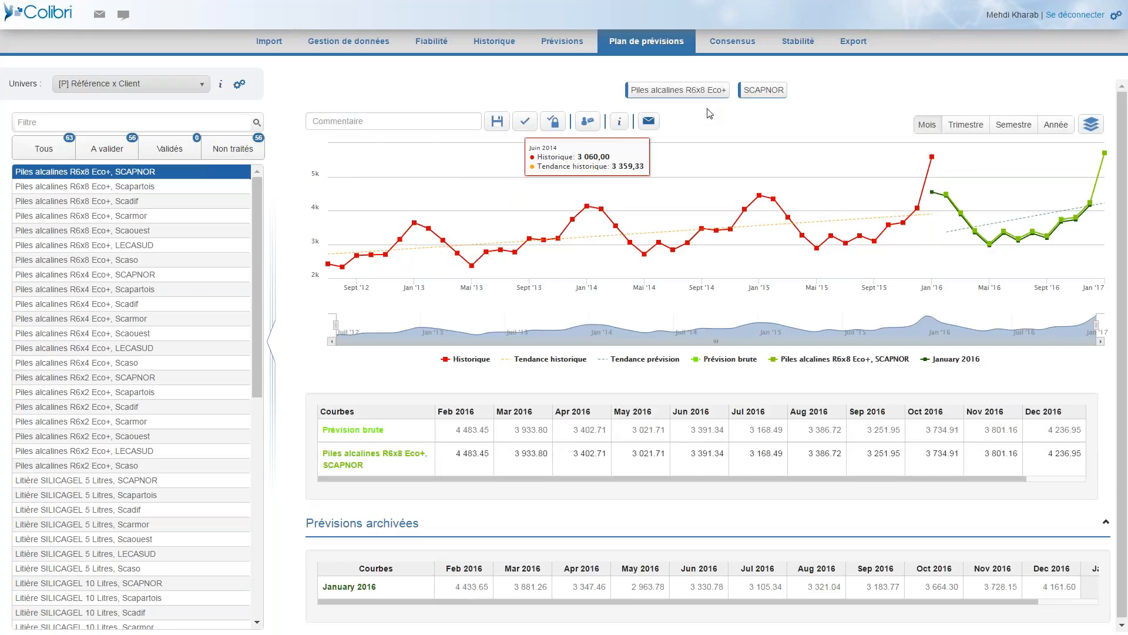
Isolate the archived January 2016 forecast by hiding the raw and current forecast curves, and show both curves again.
click(845, 359)
click(730, 360)
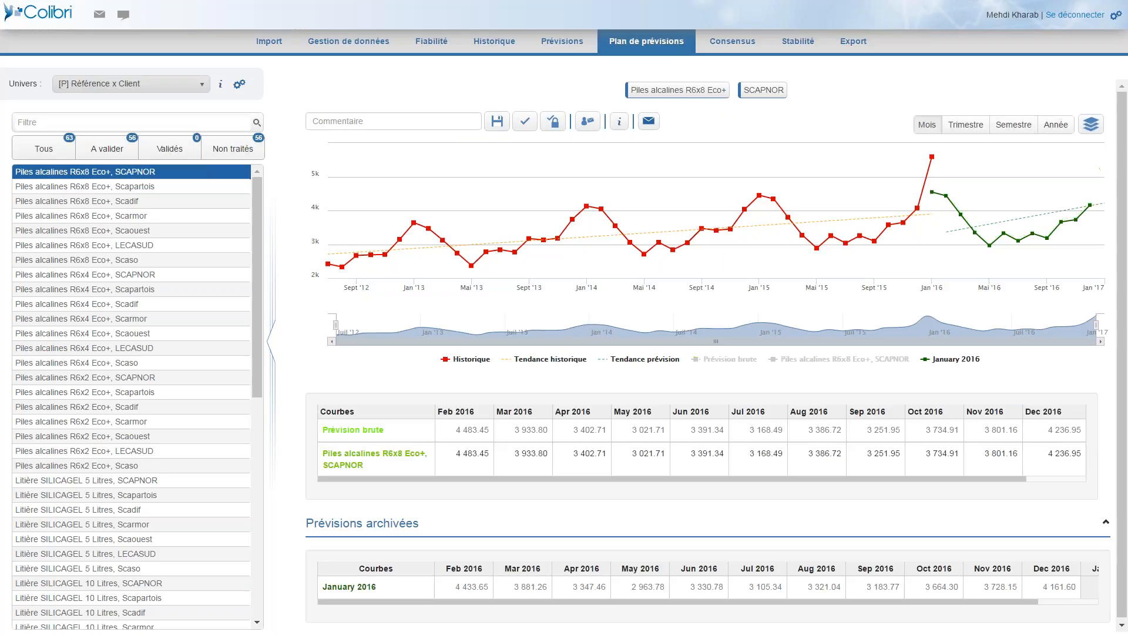
click(734, 361)
click(846, 359)
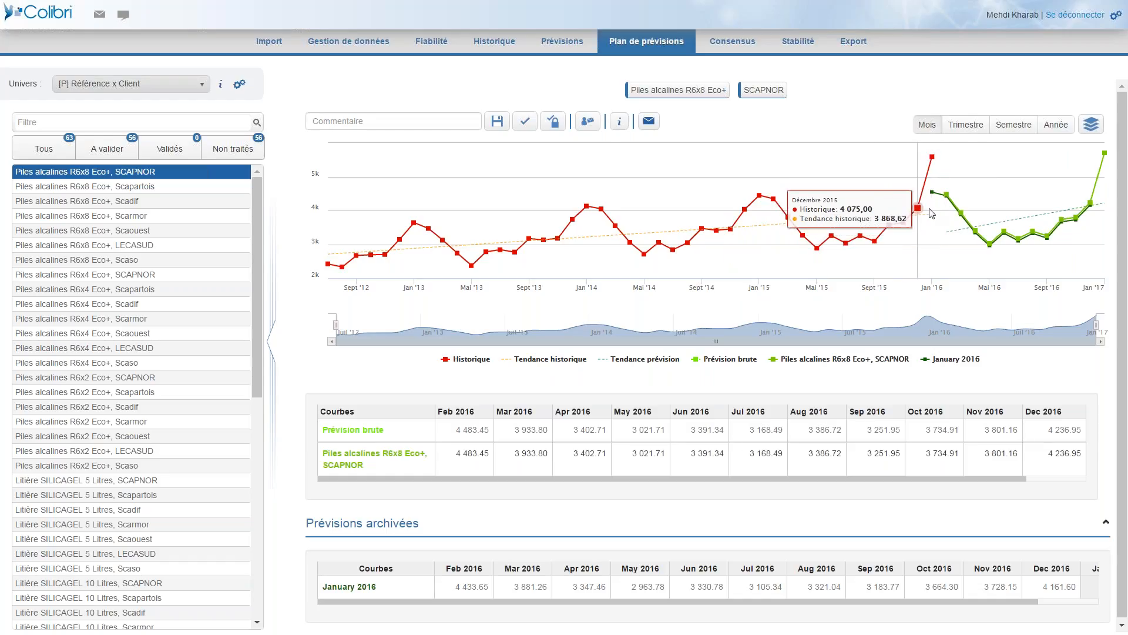
Raise the February to June 2016 forecast points on the chart to about 5 110, 4 821, 4 324, 3 909 and 3 913.
drag(946, 184, 946, 170)
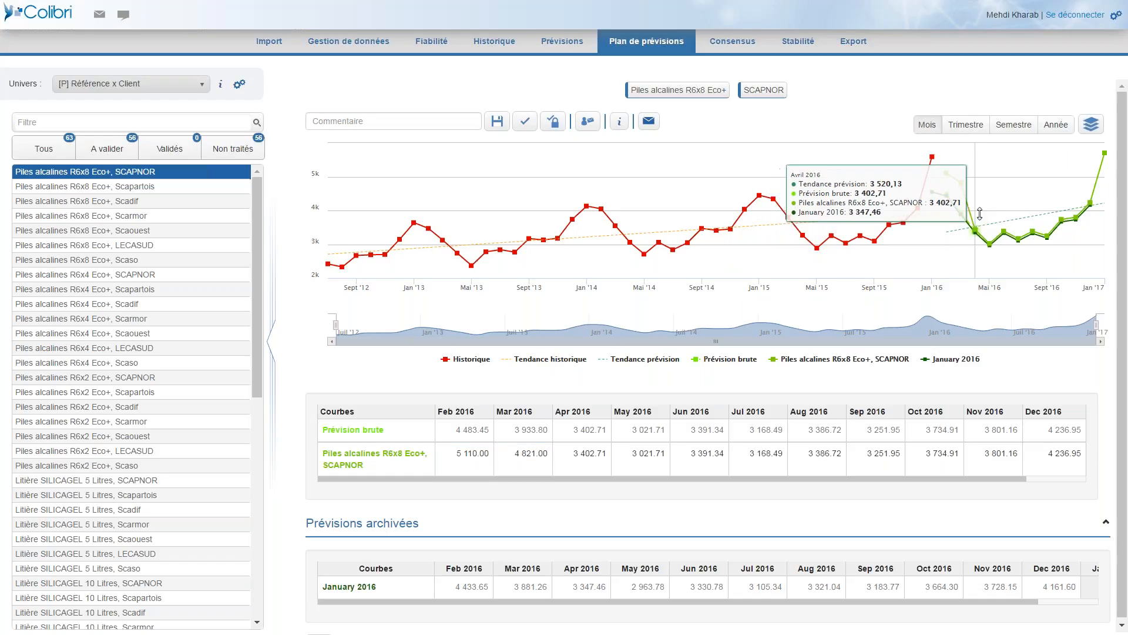
drag(976, 230, 980, 200)
drag(991, 242, 1005, 210)
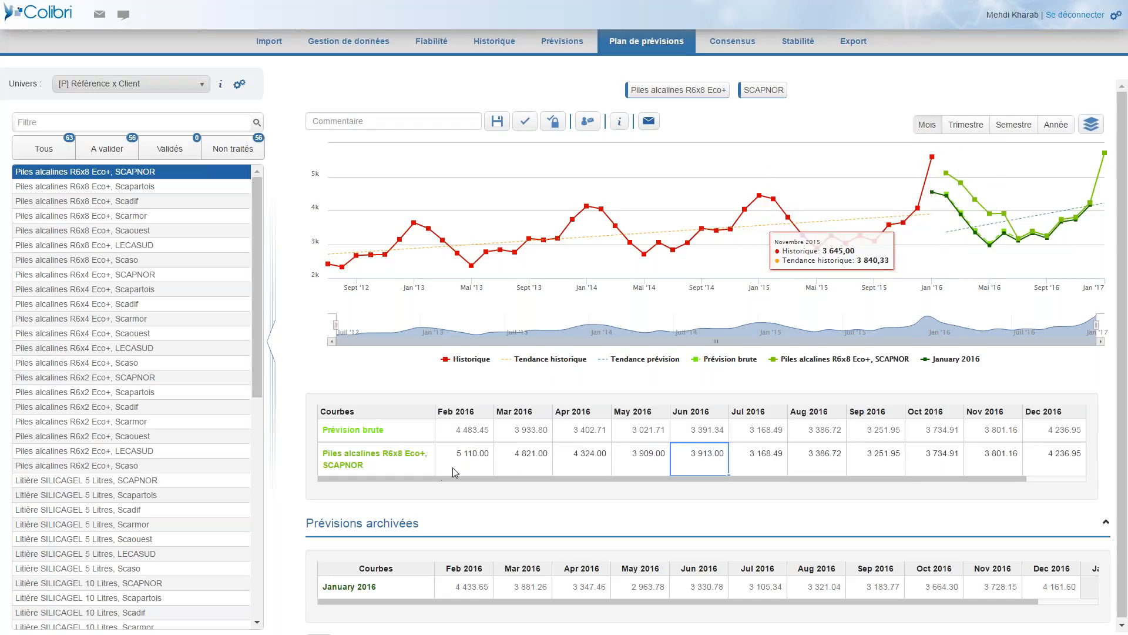
Apply a 120 % calculation to the February to May 2016 forecasts in the SCAPNOR row.
drag(464, 464, 625, 464)
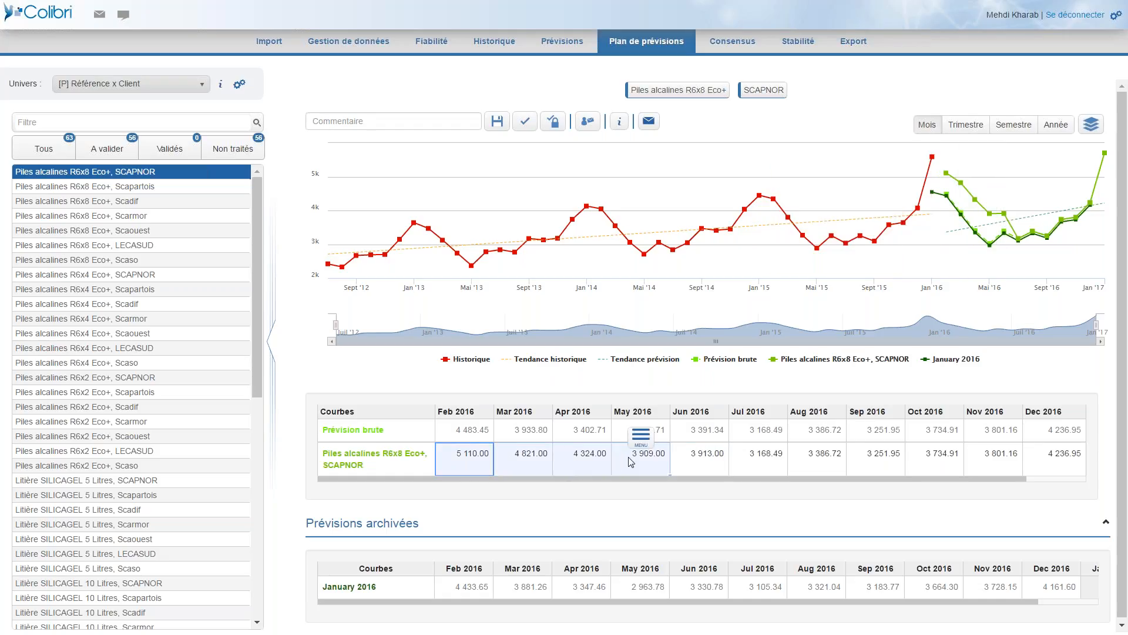
click(642, 440)
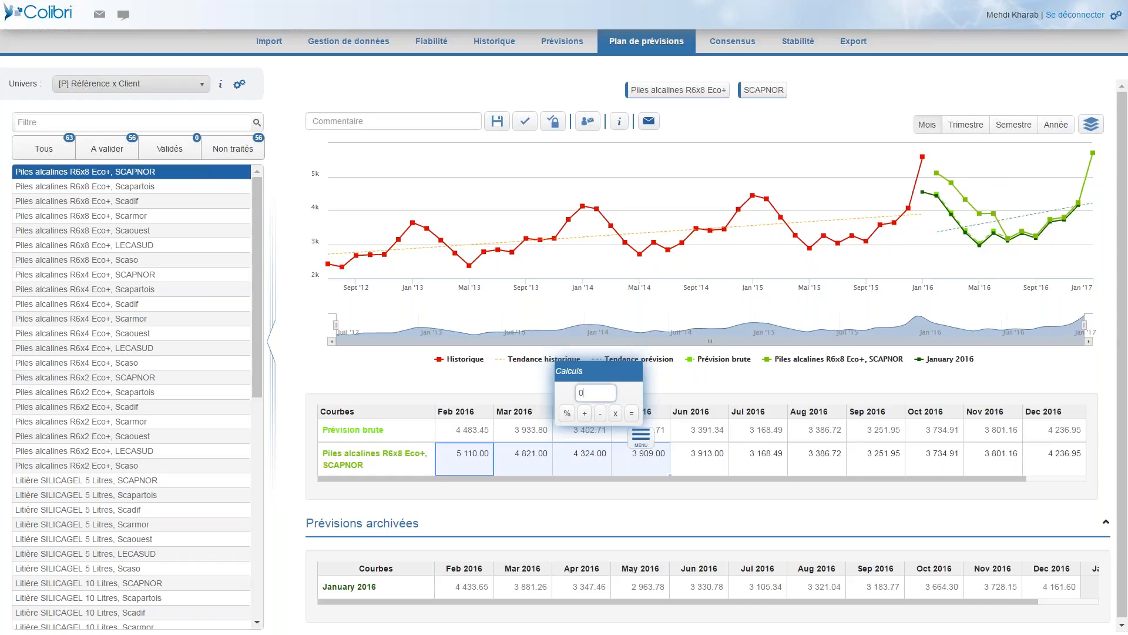
click(600, 391)
text(120)
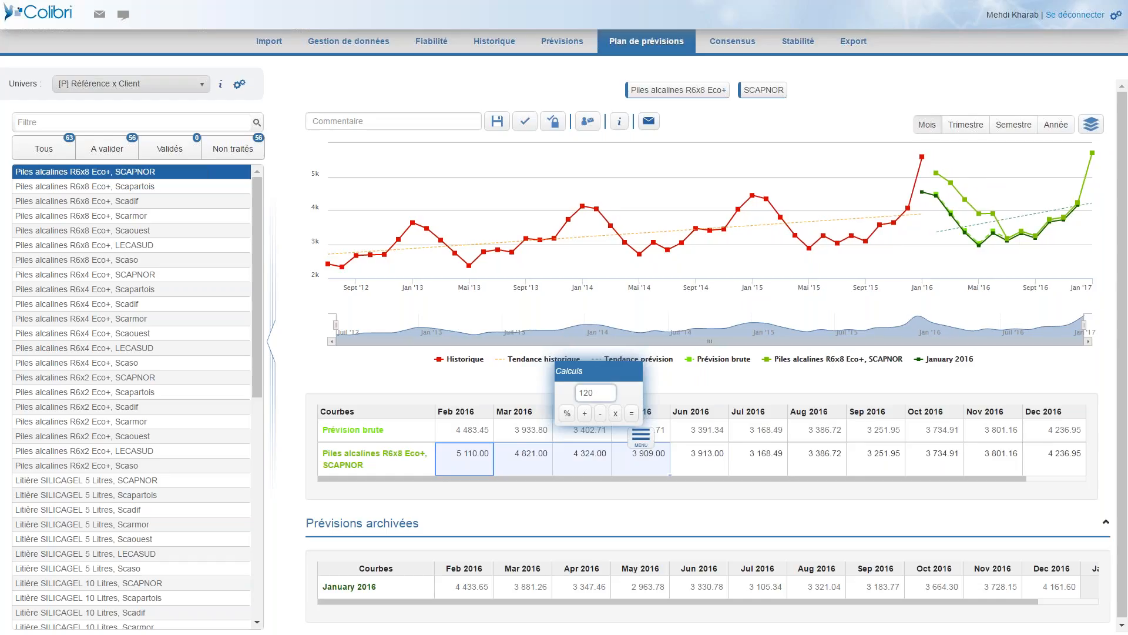
click(568, 415)
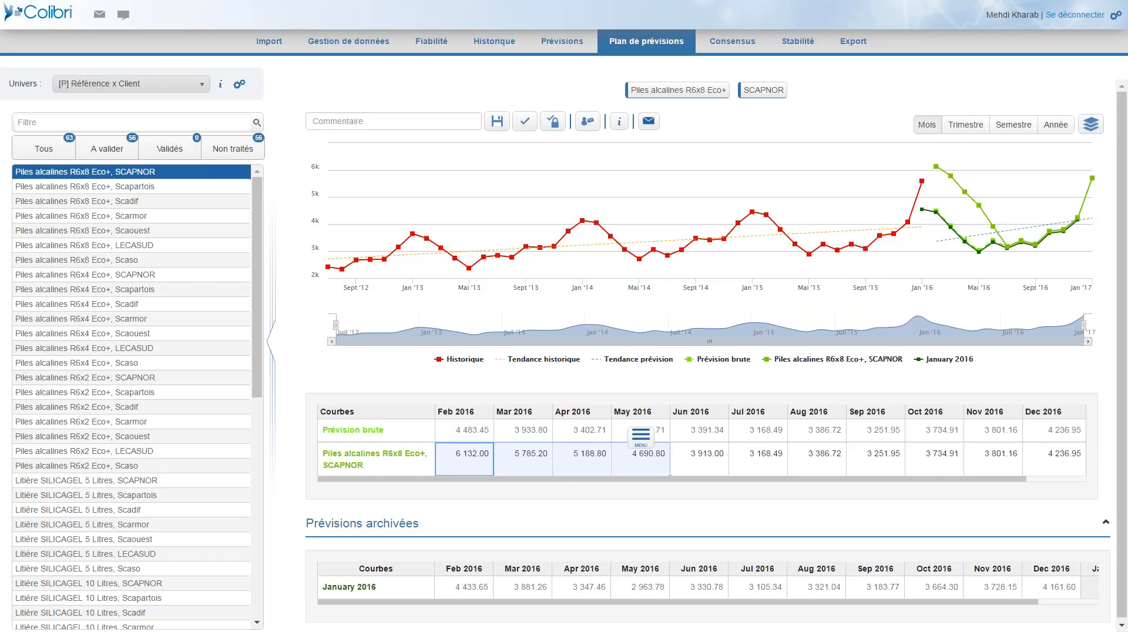
Send a collaboration request to the sales collaborator, due 30/09/2016, with the comment "MAJ PREVISIONS".
click(588, 122)
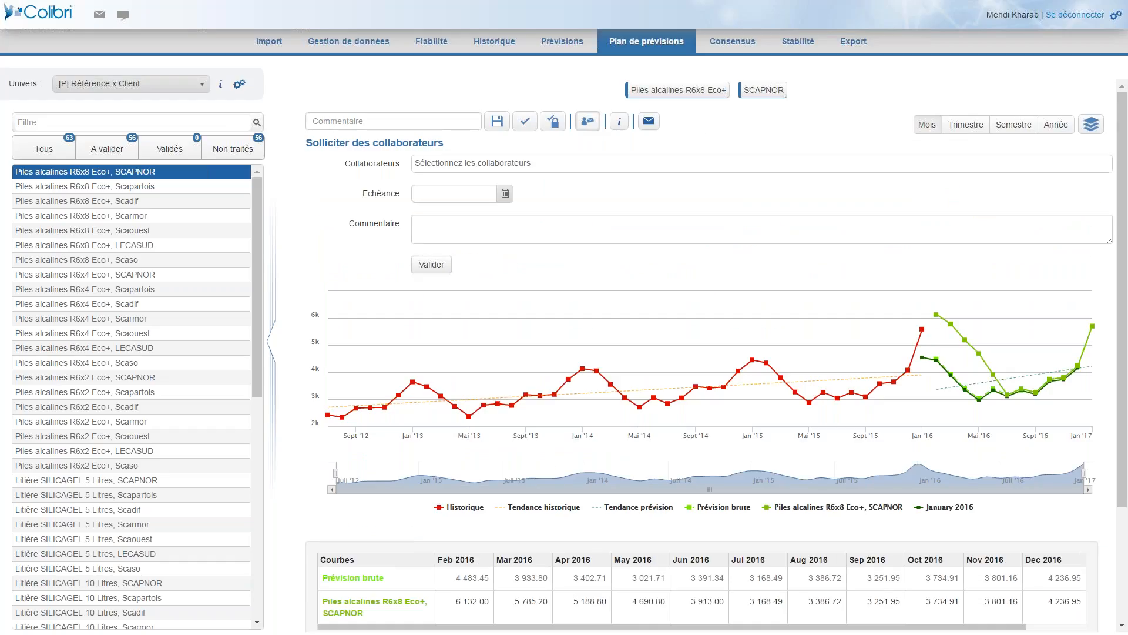
click(565, 163)
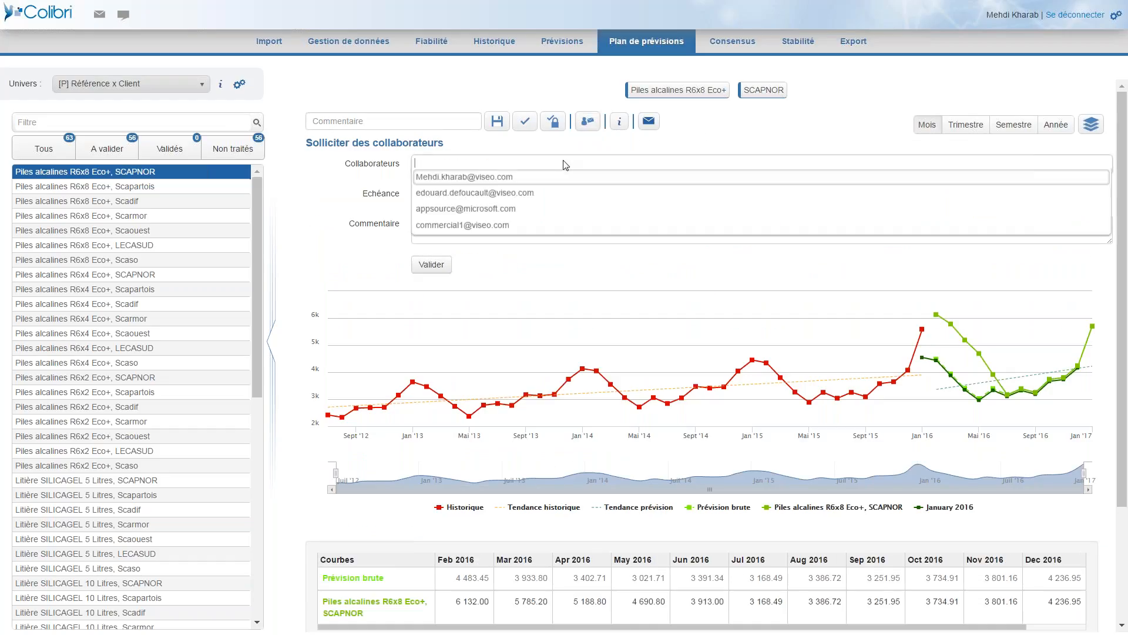
click(463, 226)
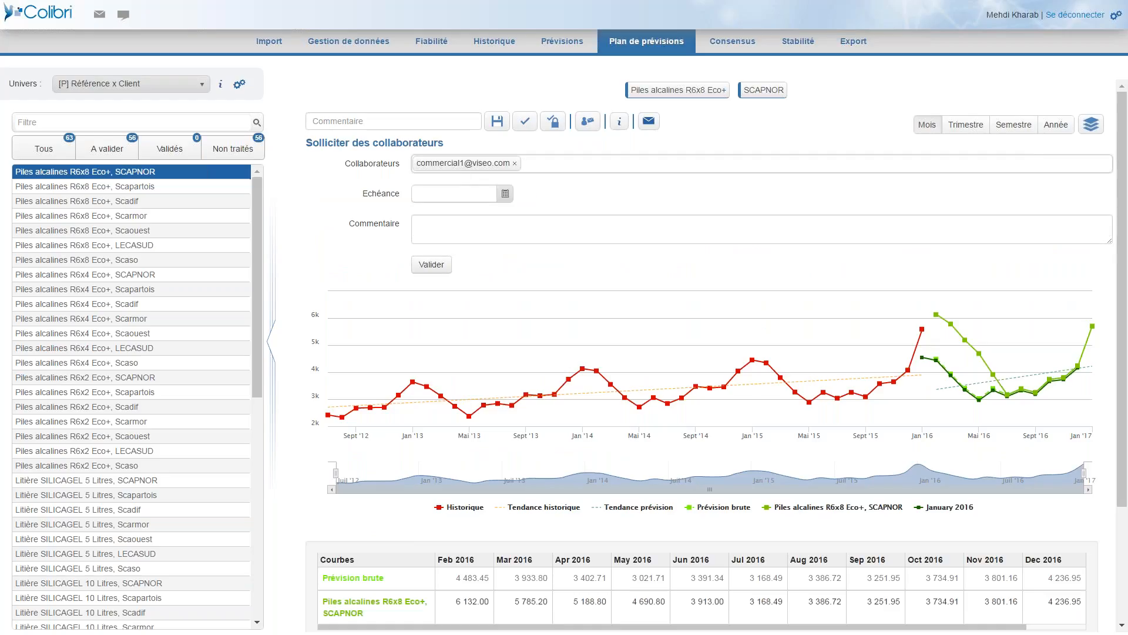
click(506, 194)
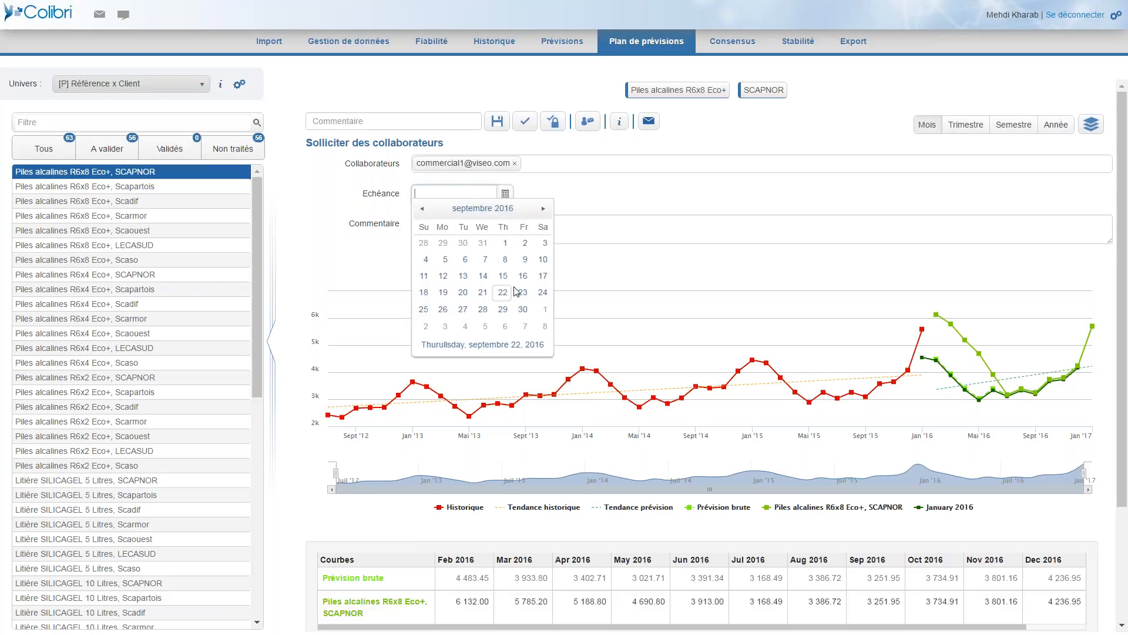
click(523, 310)
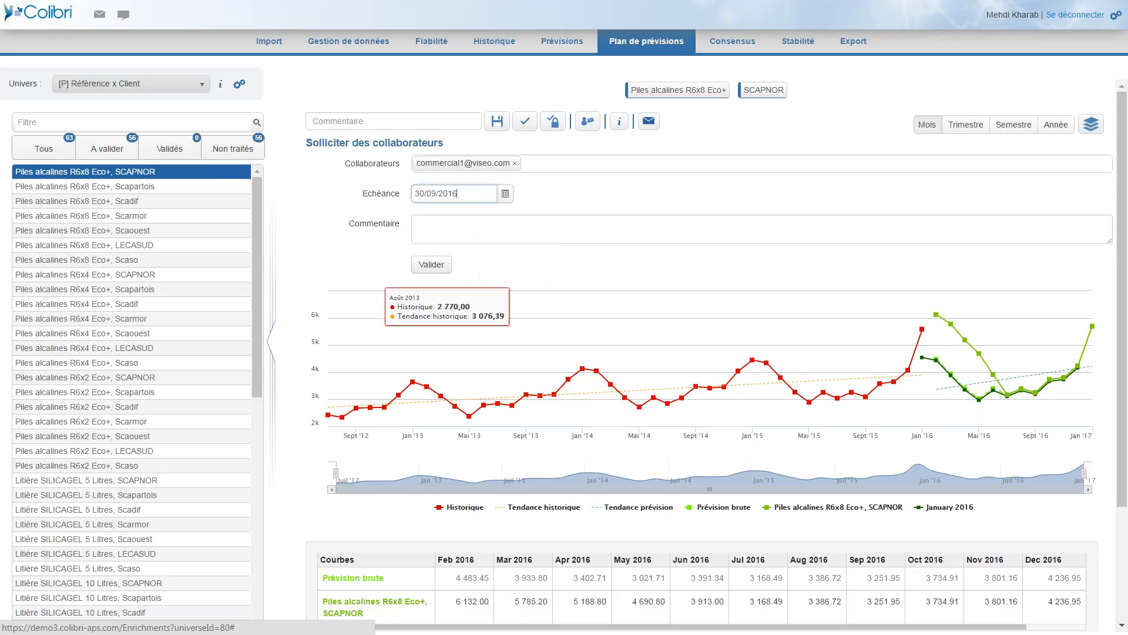
click(493, 227)
text(MAJ PREVISIONS)
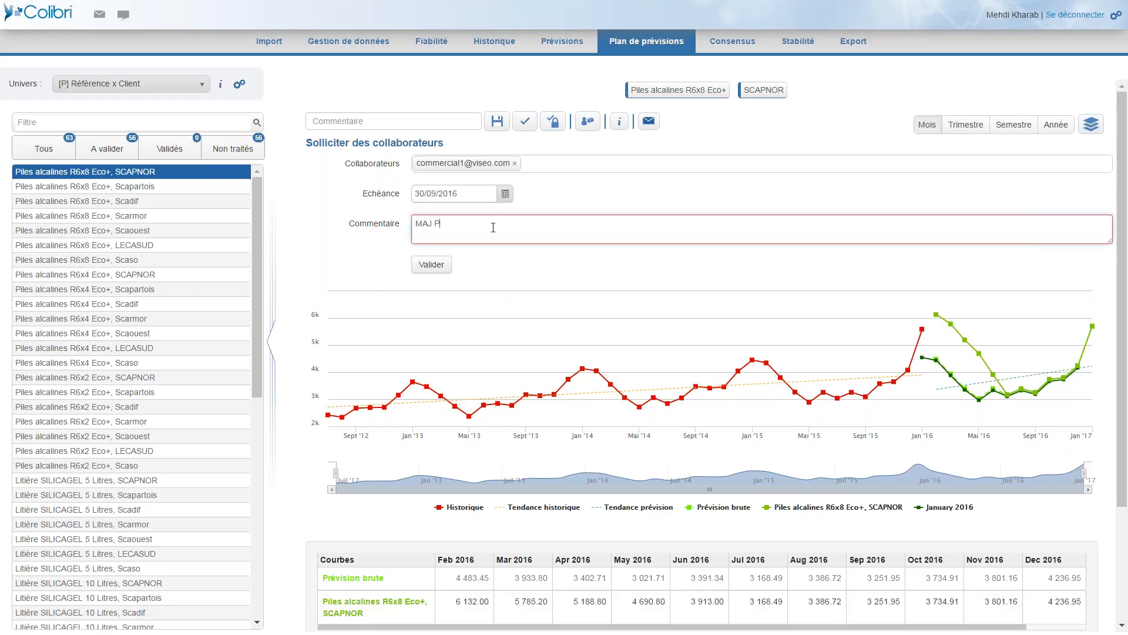
click(432, 274)
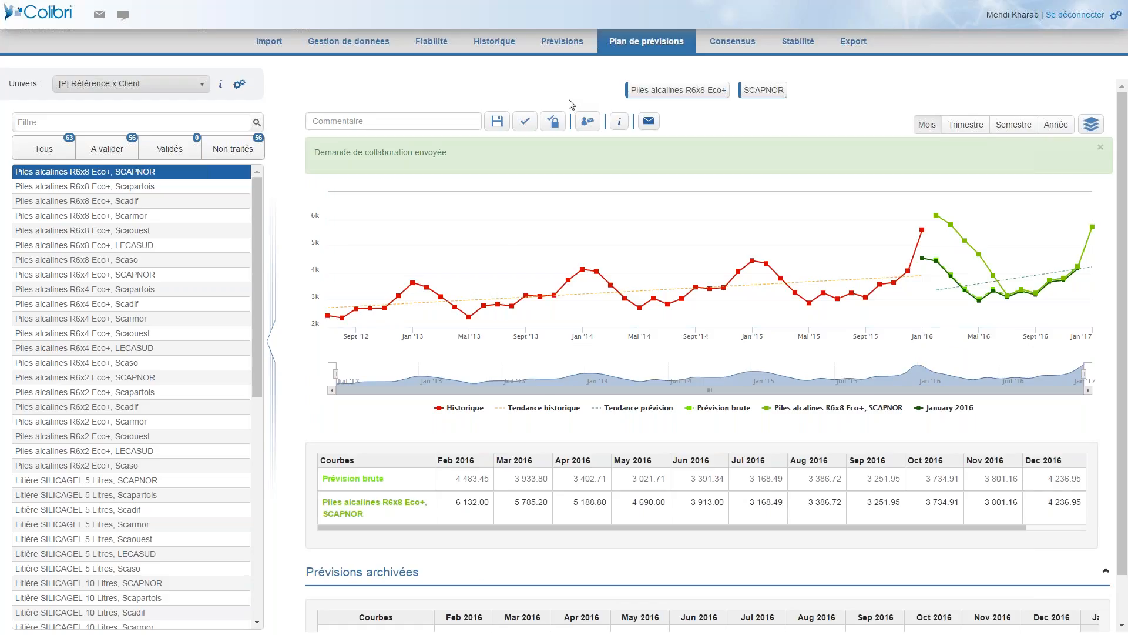
Sign out and sign back in with the sales collaborator's account.
click(1061, 17)
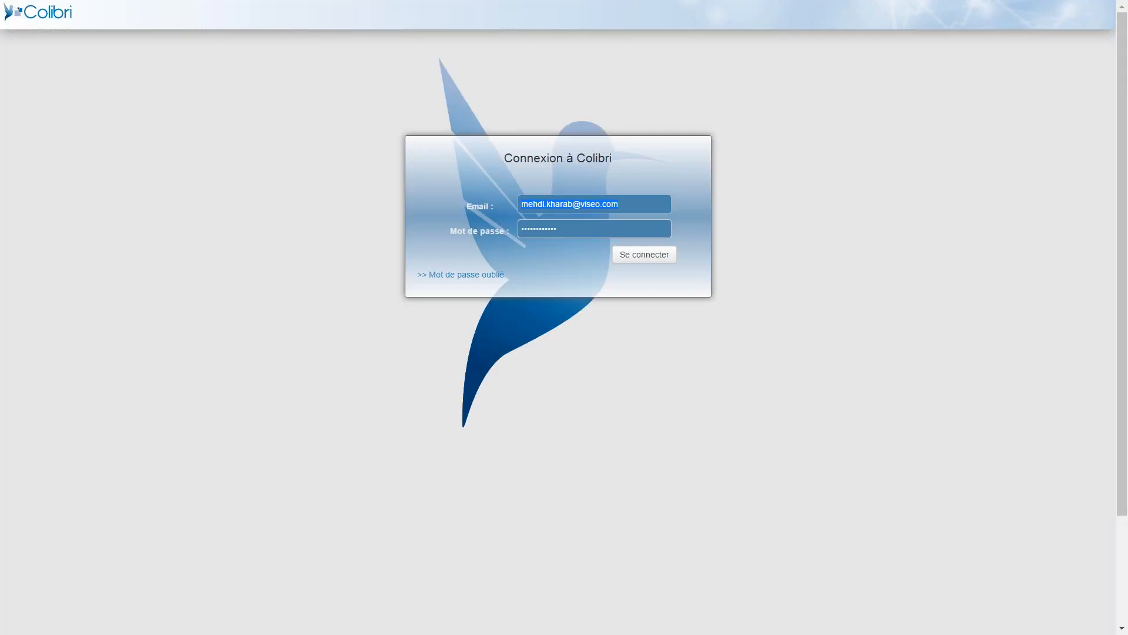
click(551, 206)
click(555, 264)
click(645, 254)
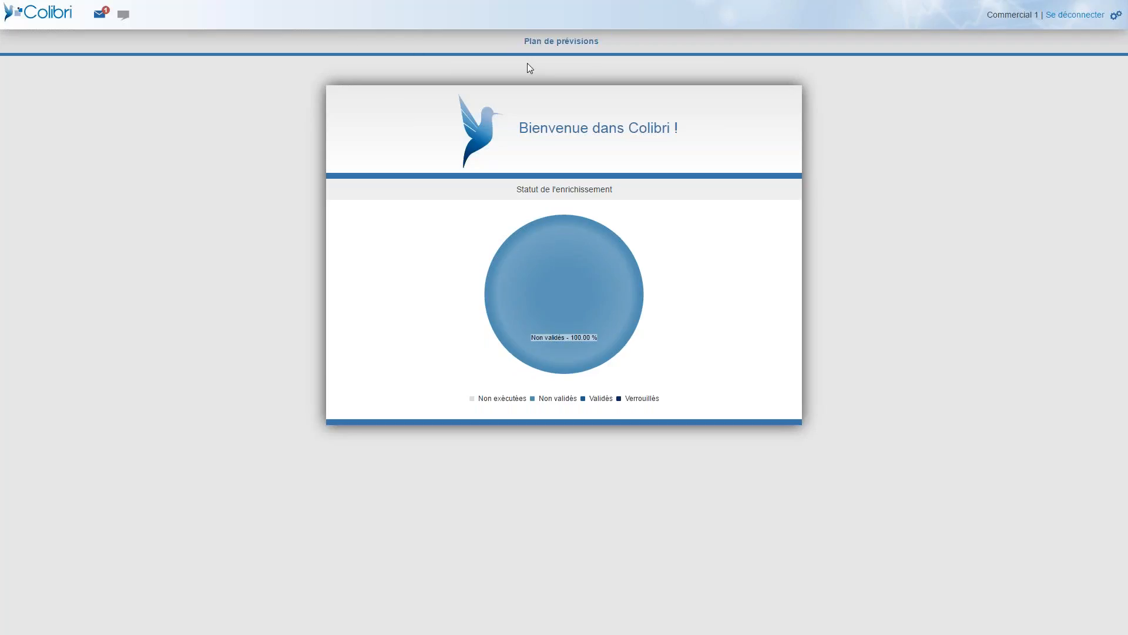
Open the forecast from the MAJ PREVISIONS notification and apply a 120 % calculation to its February to June 2016 values.
click(100, 15)
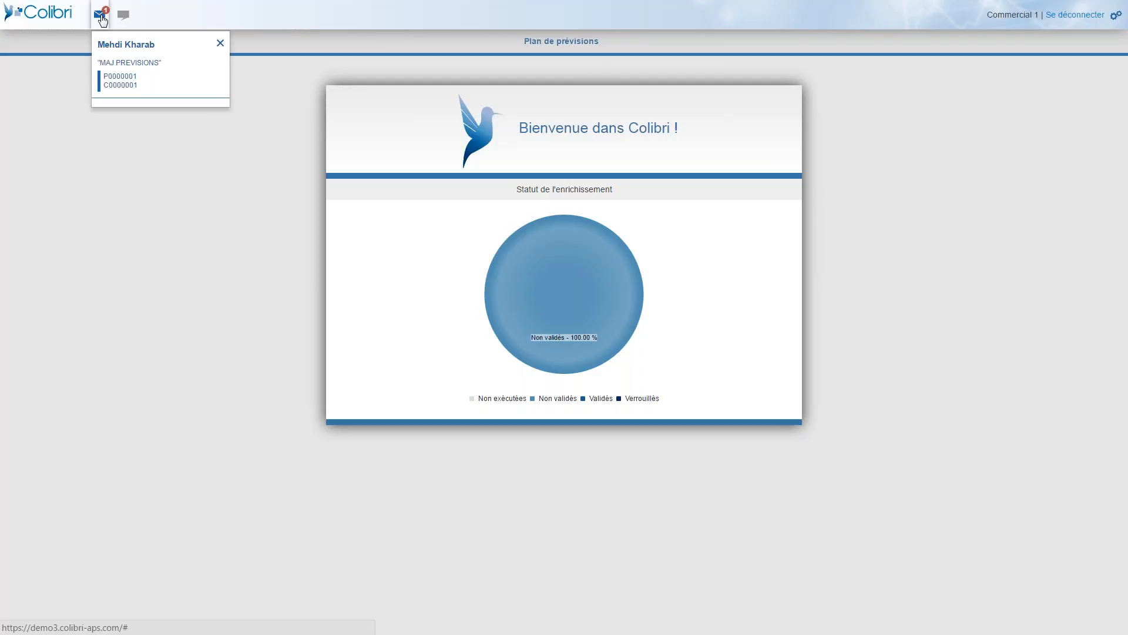
click(123, 86)
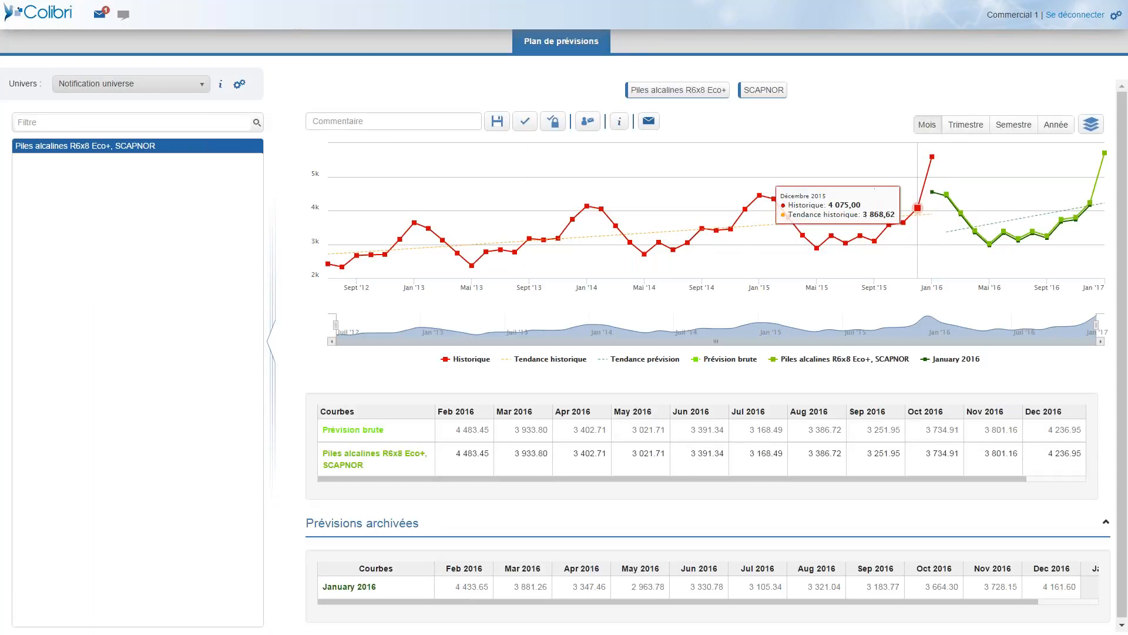
click(477, 469)
drag(477, 469, 694, 454)
click(712, 430)
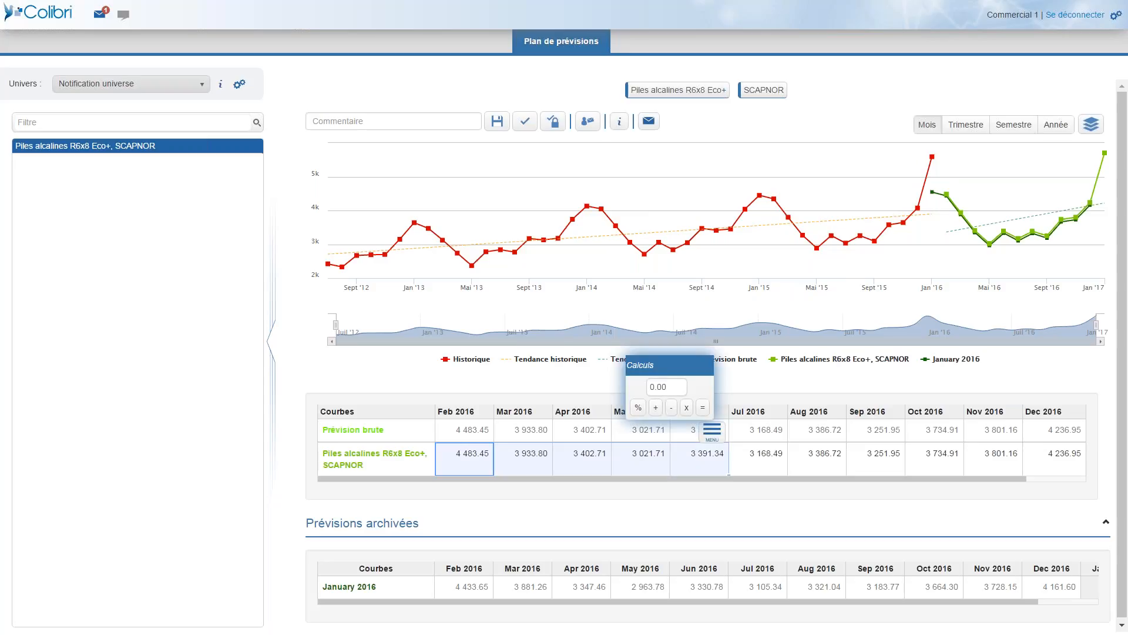
click(653, 386)
text(120)
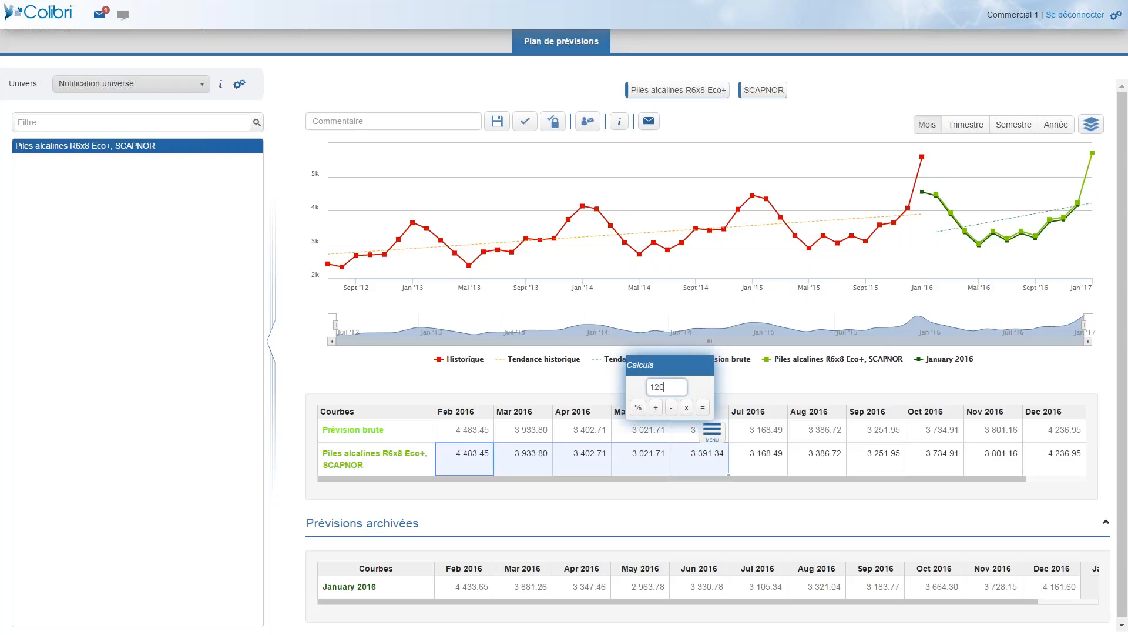
click(638, 408)
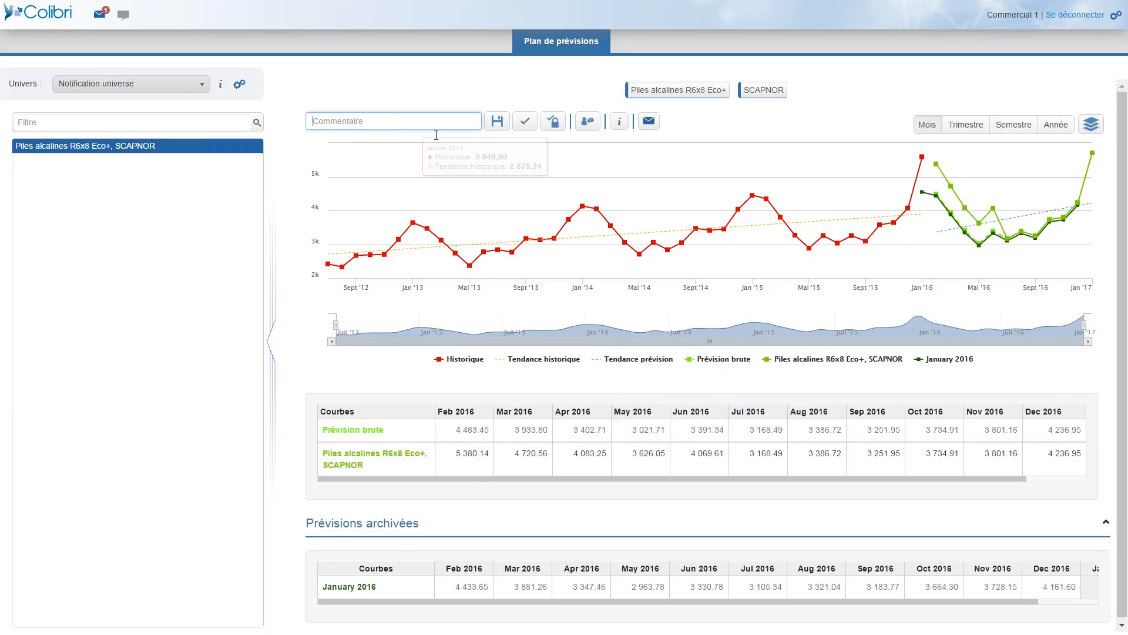
Add the comment "cmapgne de référencement" and validate the revised forecast.
text(cma)
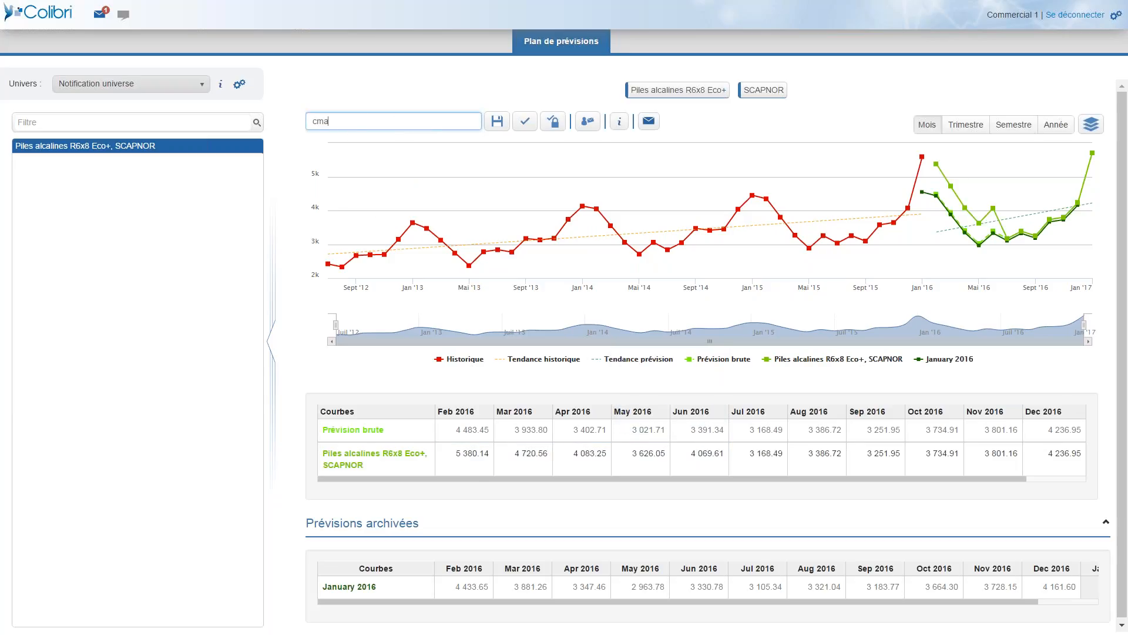
text(pgne de référencement)
click(528, 121)
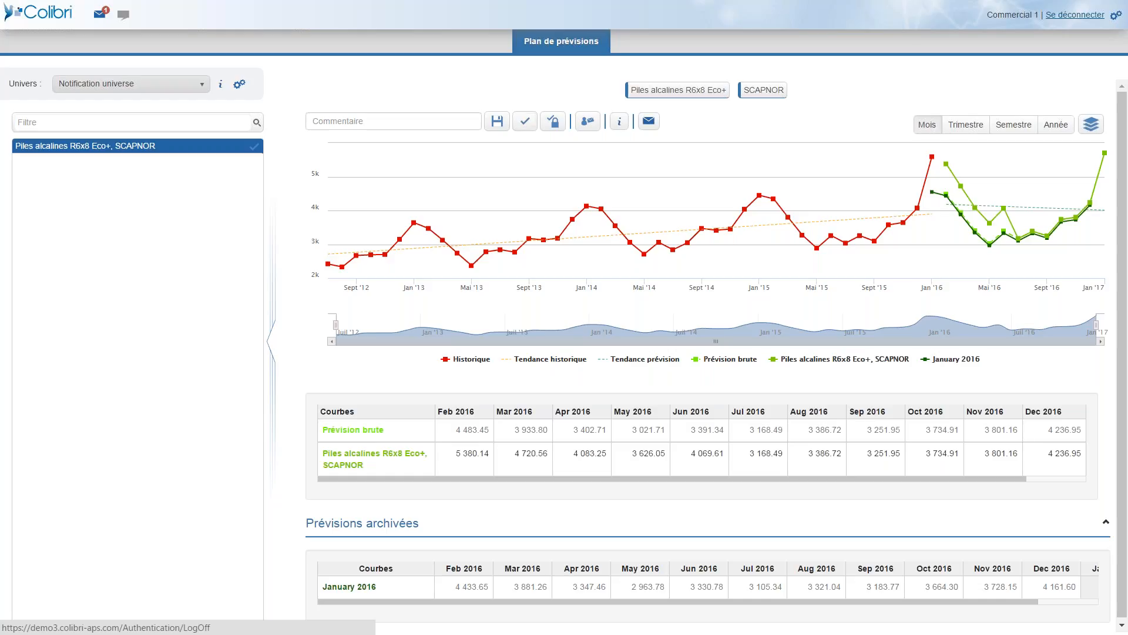
Sign out of the sales collaborator's account and sign back in with the forecaster's saved account.
click(1076, 15)
click(520, 208)
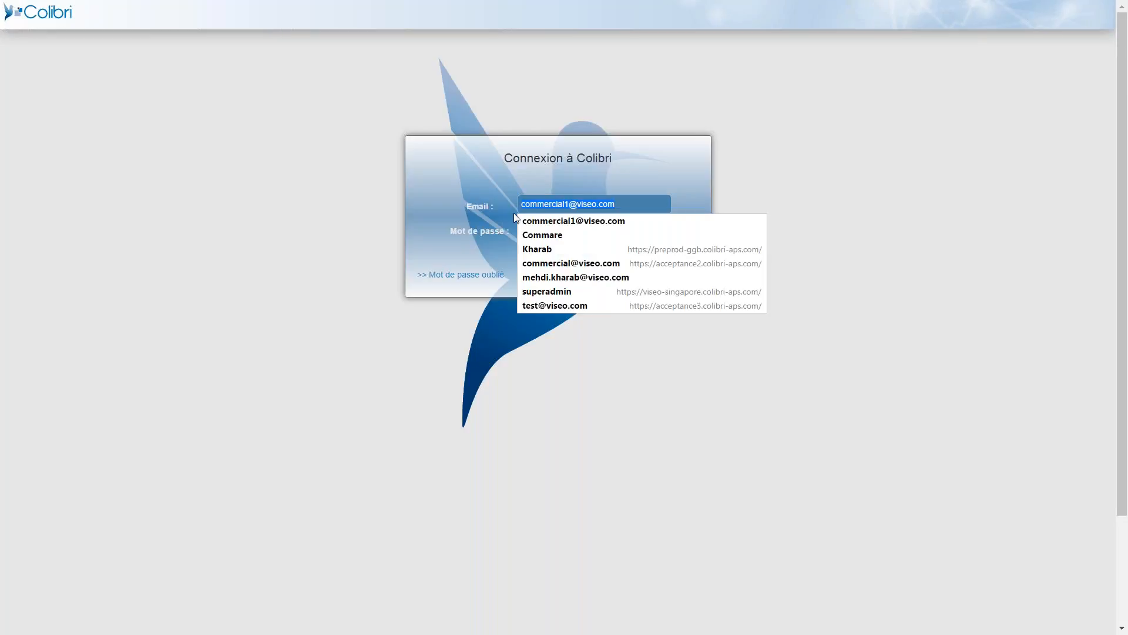
key(Down)
key(Down)
key(Down)
key(Down)
key(Down)
key(Down)
key(Up)
key(Return)
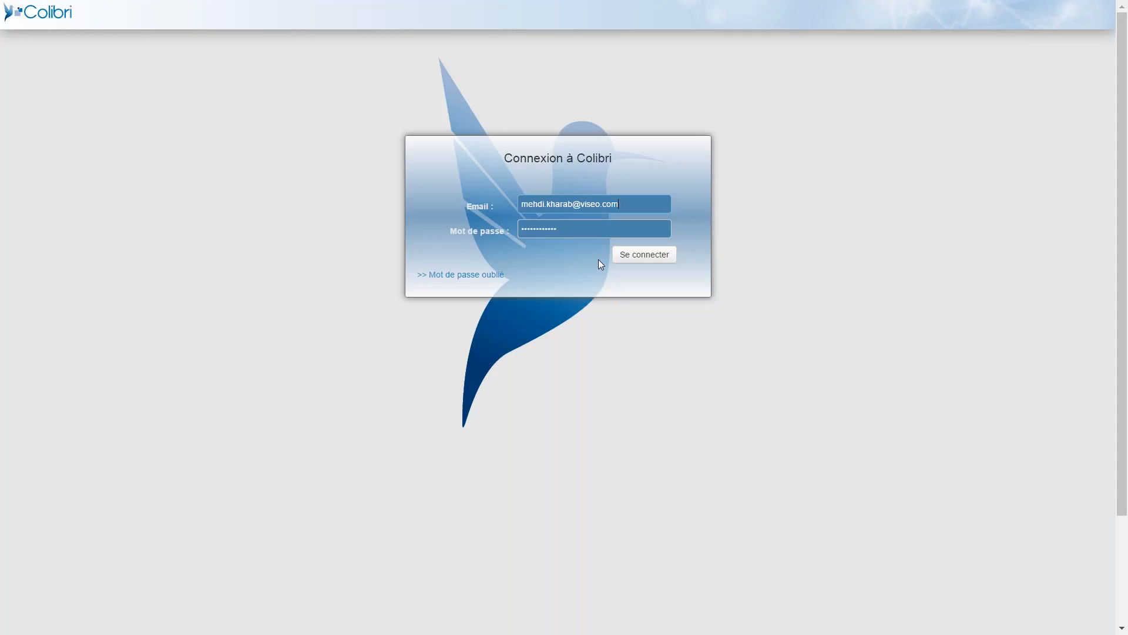
click(622, 255)
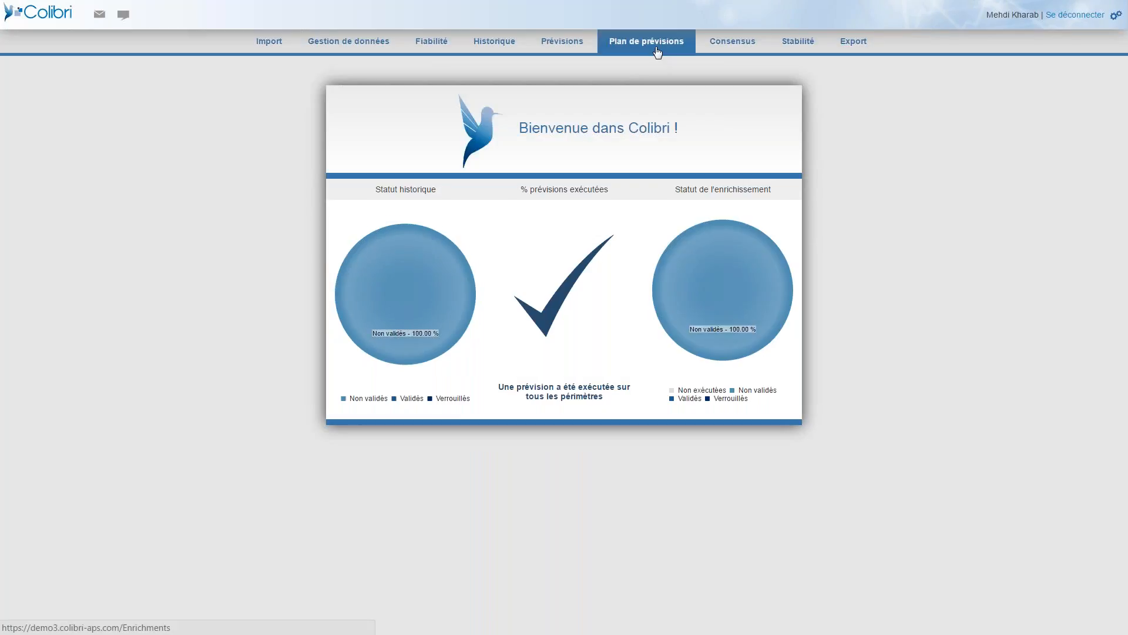
Open the forecast plan for Piles alcalines R6x8 Eco+, SCAPNOR and review the archived forecasts and the sales collaborator's contribution.
click(627, 50)
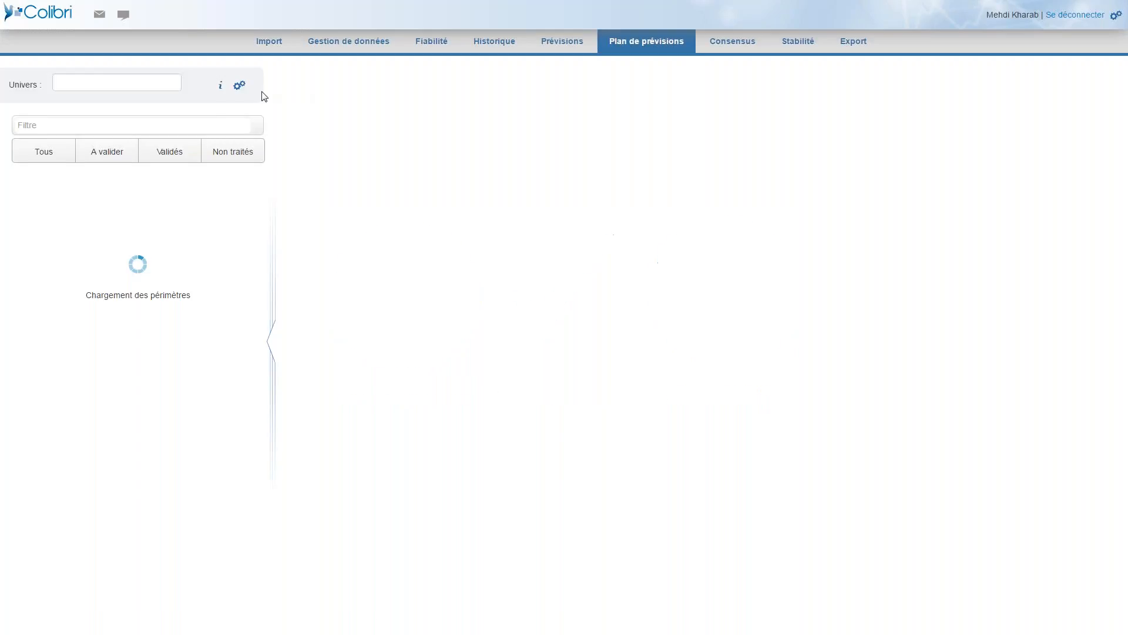
click(159, 173)
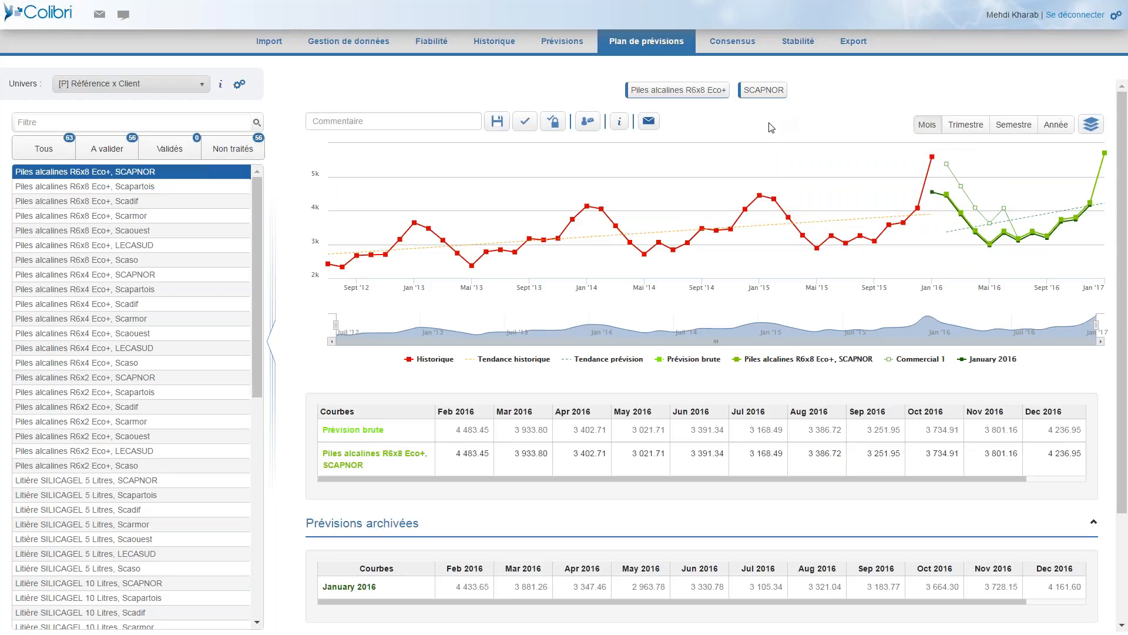
scroll(747, 138, down, 1)
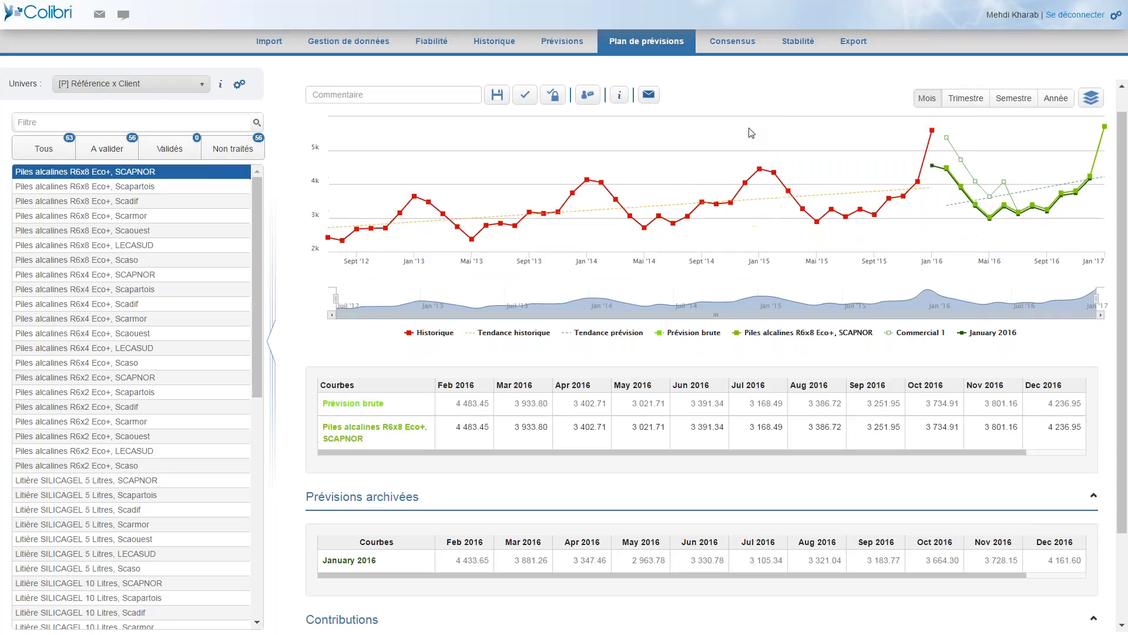
scroll(728, 156, down, 1)
scroll(728, 156, down, 1)
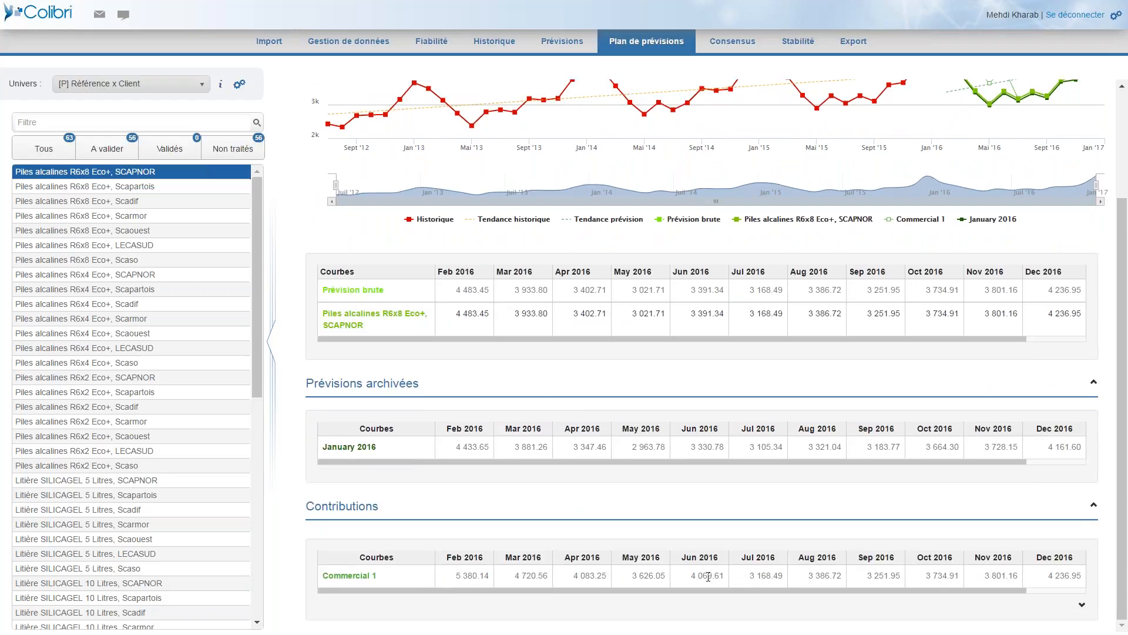
scroll(734, 270, up, 2)
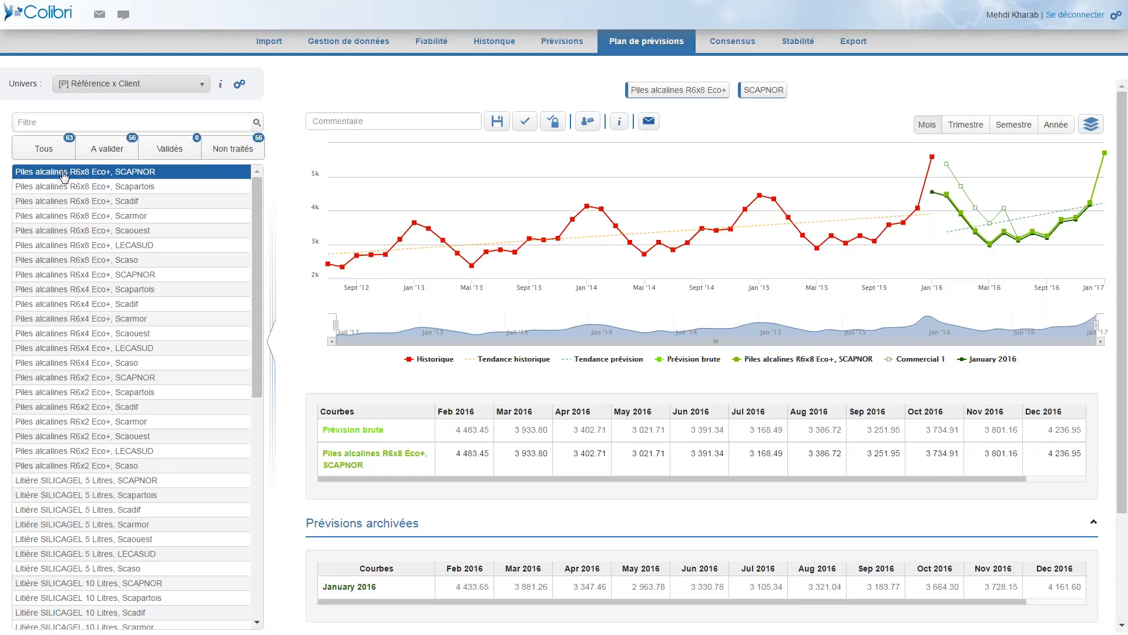
Display the aggregation settings of the forecast plan and set the product level to Famille de produits.
click(239, 84)
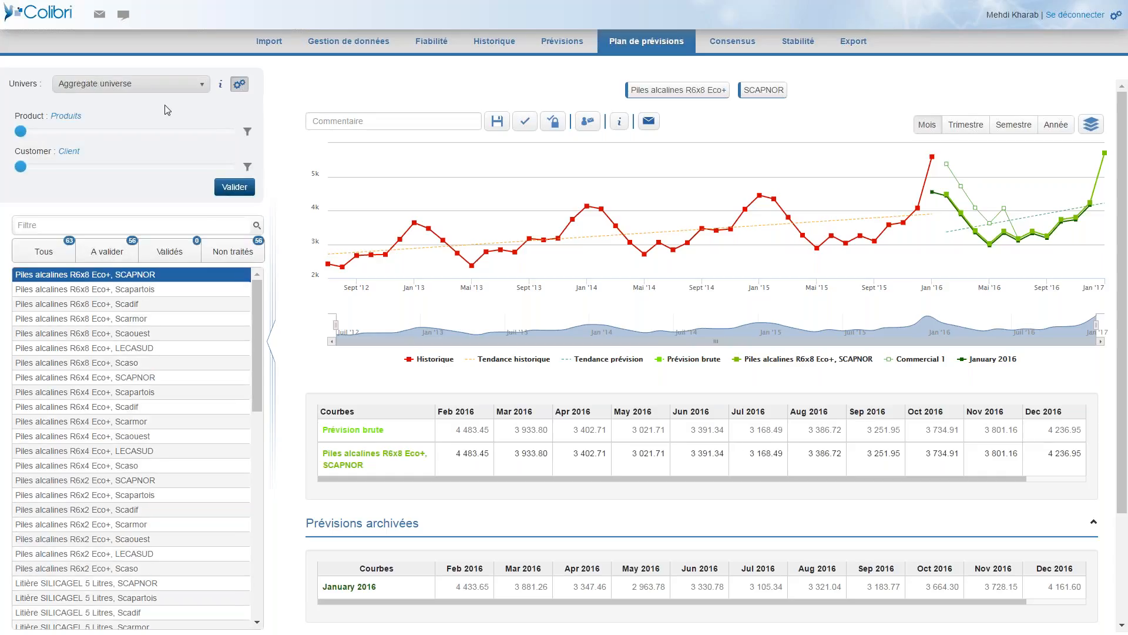
click(138, 133)
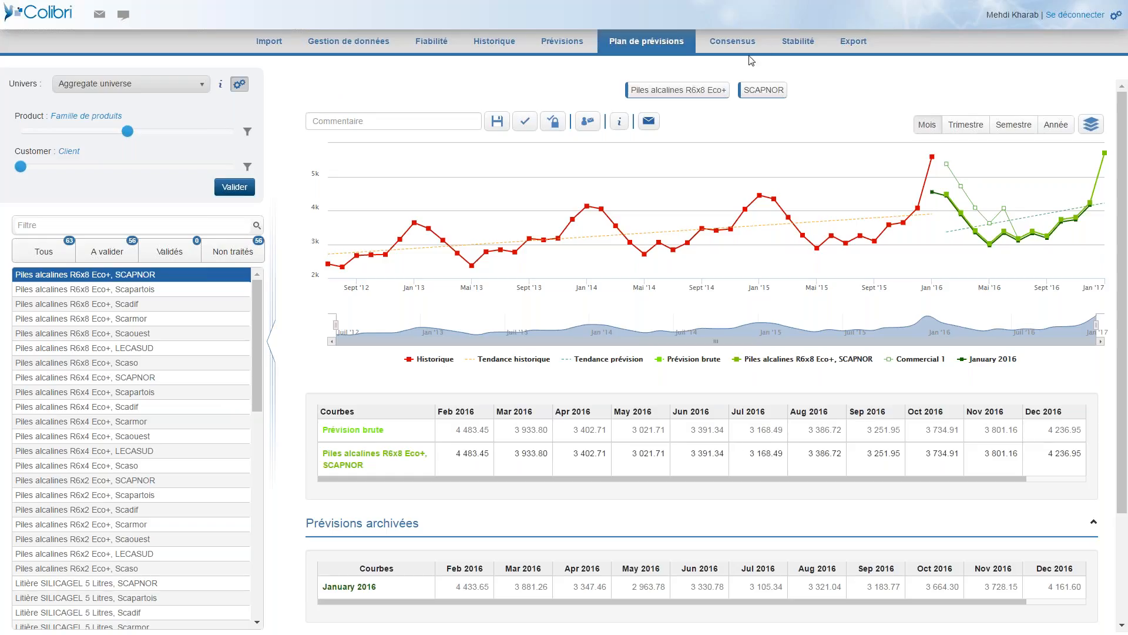
Open the consensus for Piles alcalines R6x8 Eco+, SCAPNOR and compare its raw forecast, consensus, archived forecast and sales contribution values.
click(723, 40)
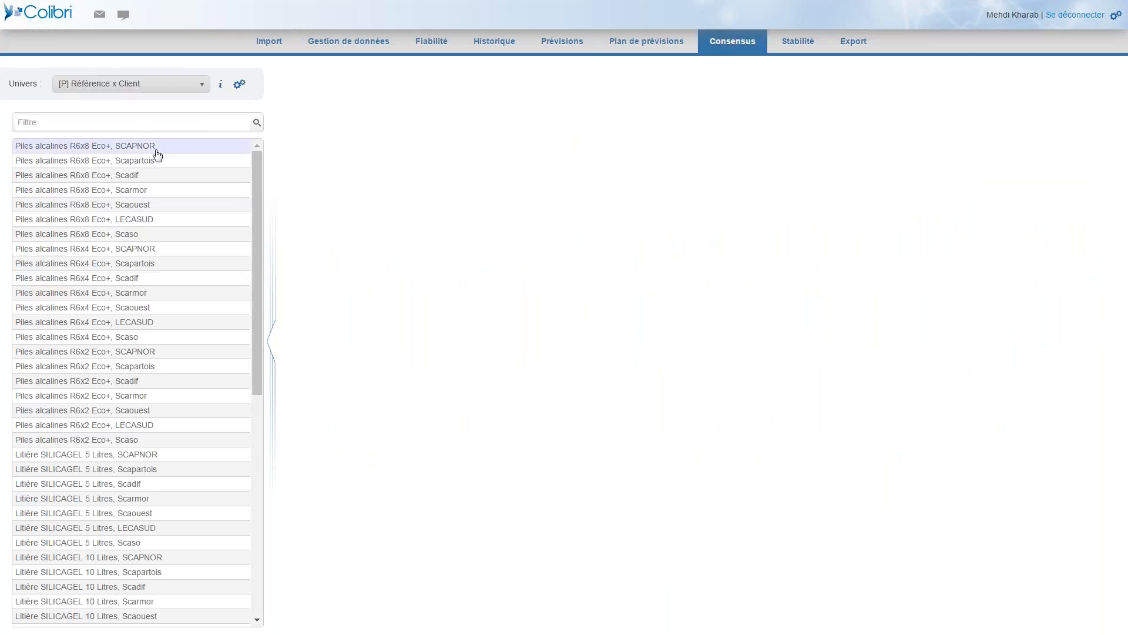
click(157, 150)
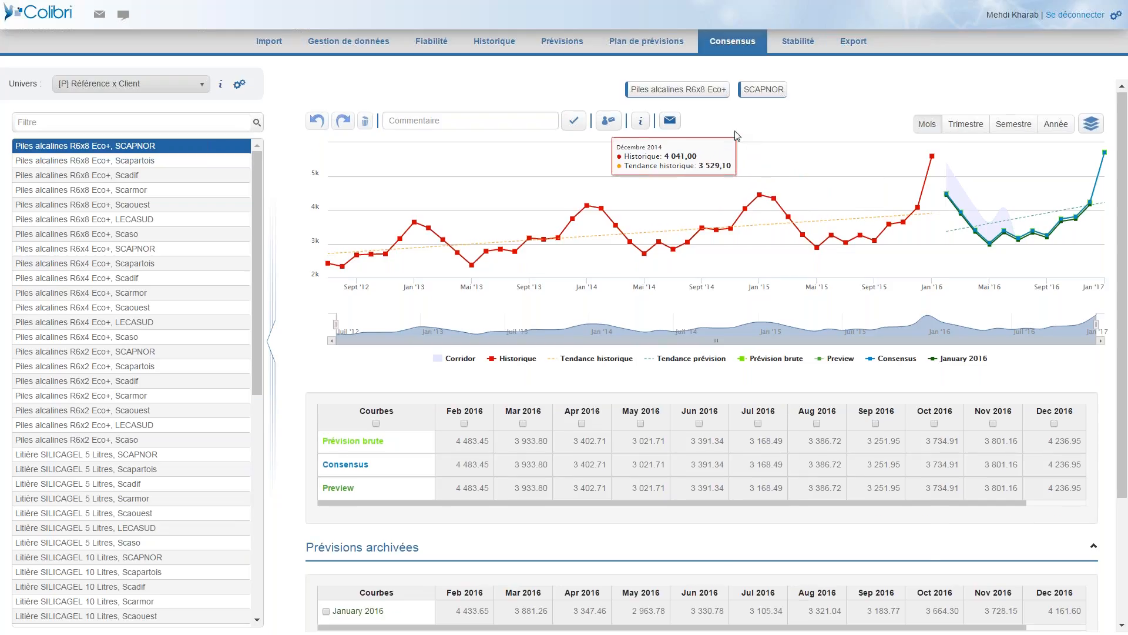
scroll(646, 176, down, 1)
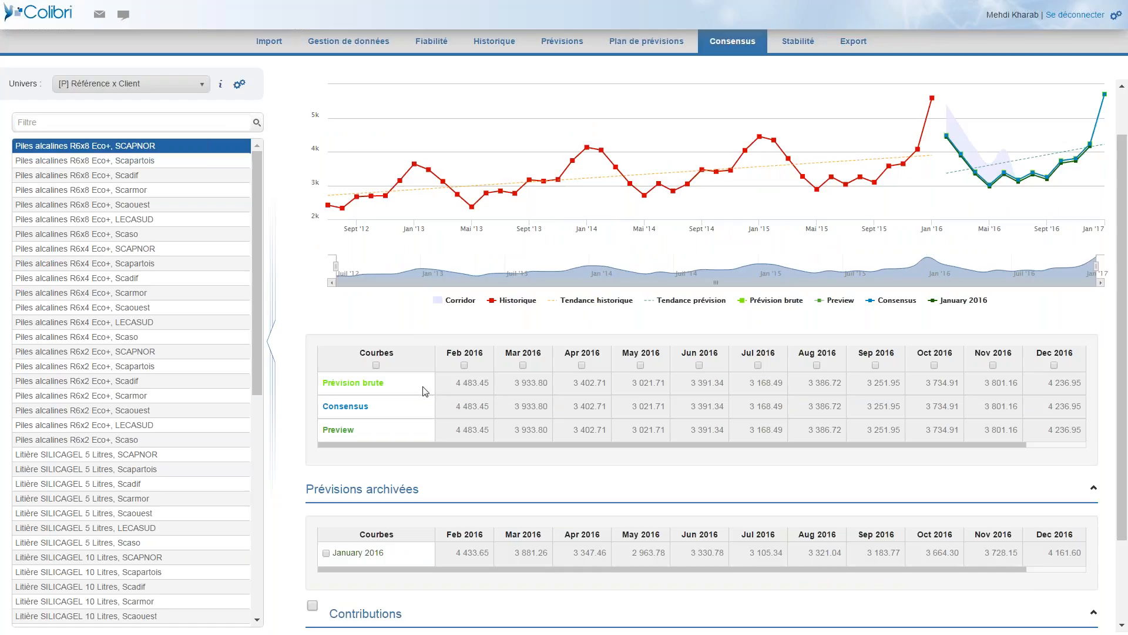
drag(452, 388, 643, 383)
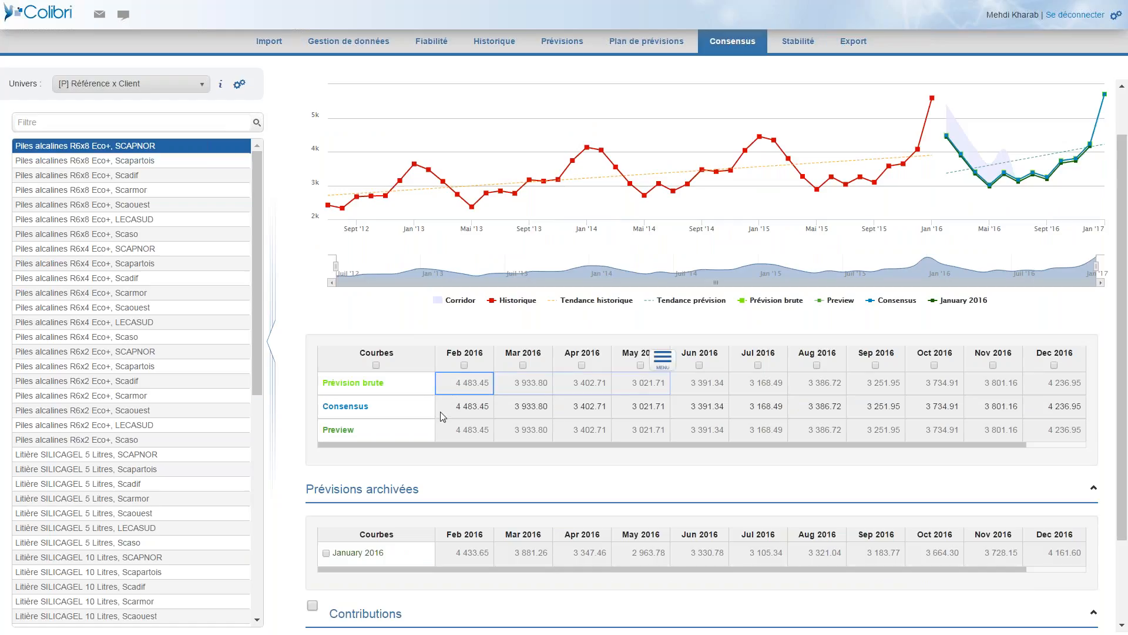
drag(444, 414, 643, 416)
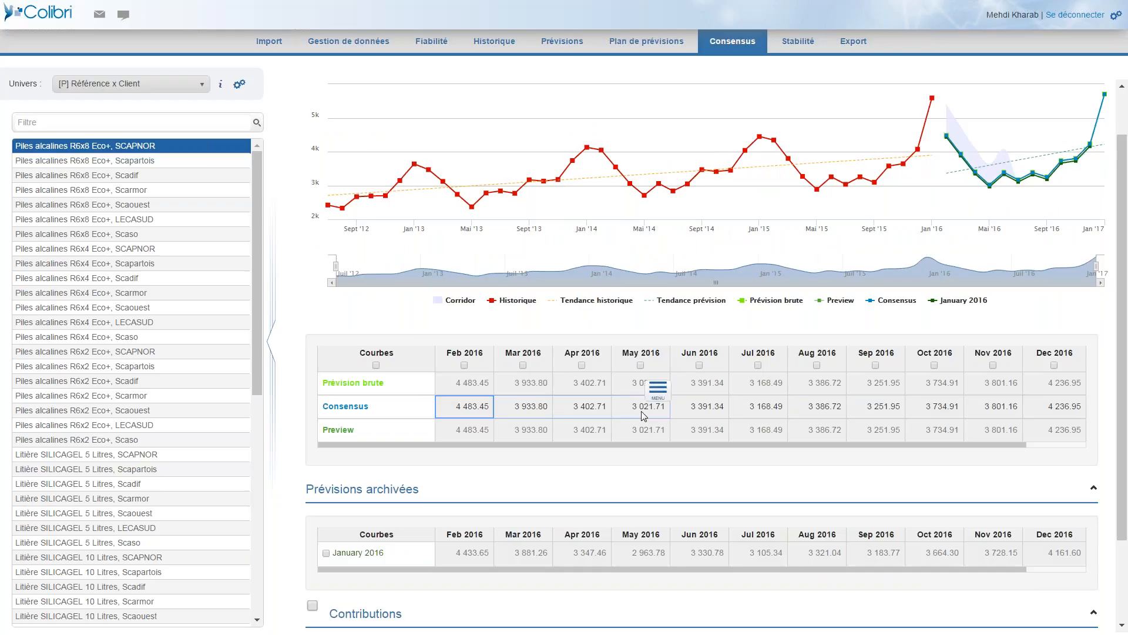
scroll(463, 439, down, 2)
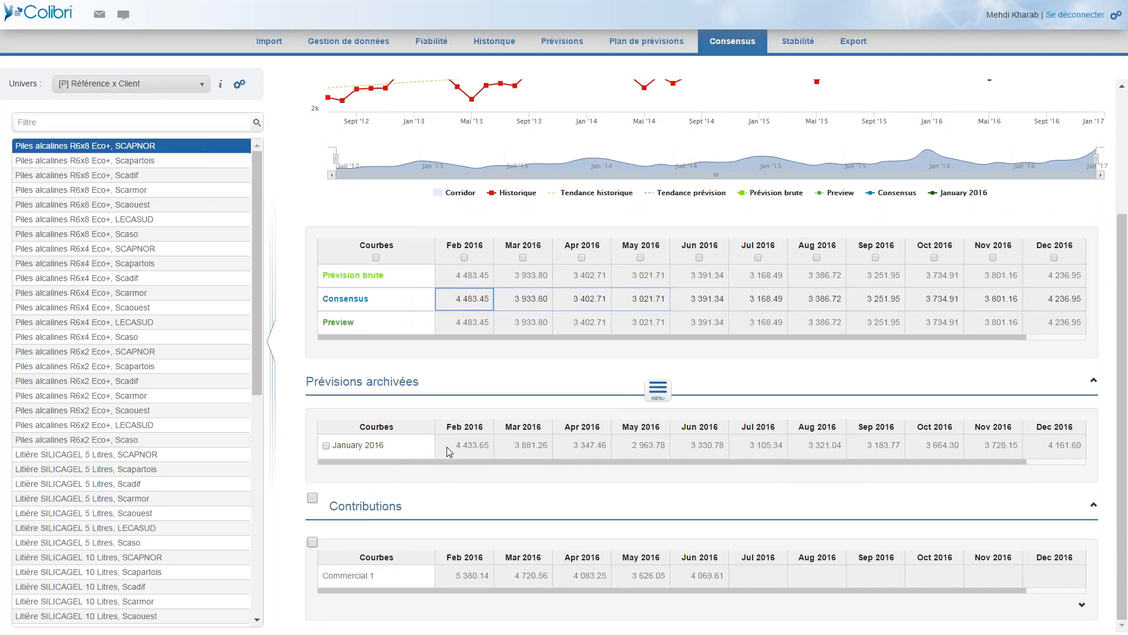
click(473, 448)
drag(473, 448, 604, 457)
drag(464, 580, 909, 581)
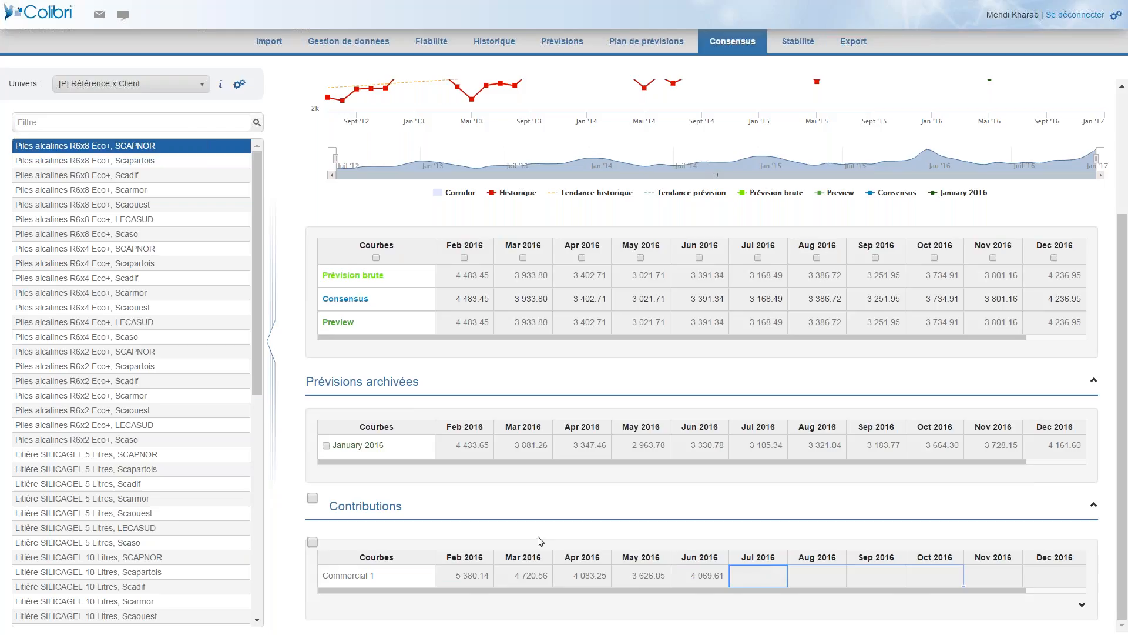
scroll(552, 538, up, 3)
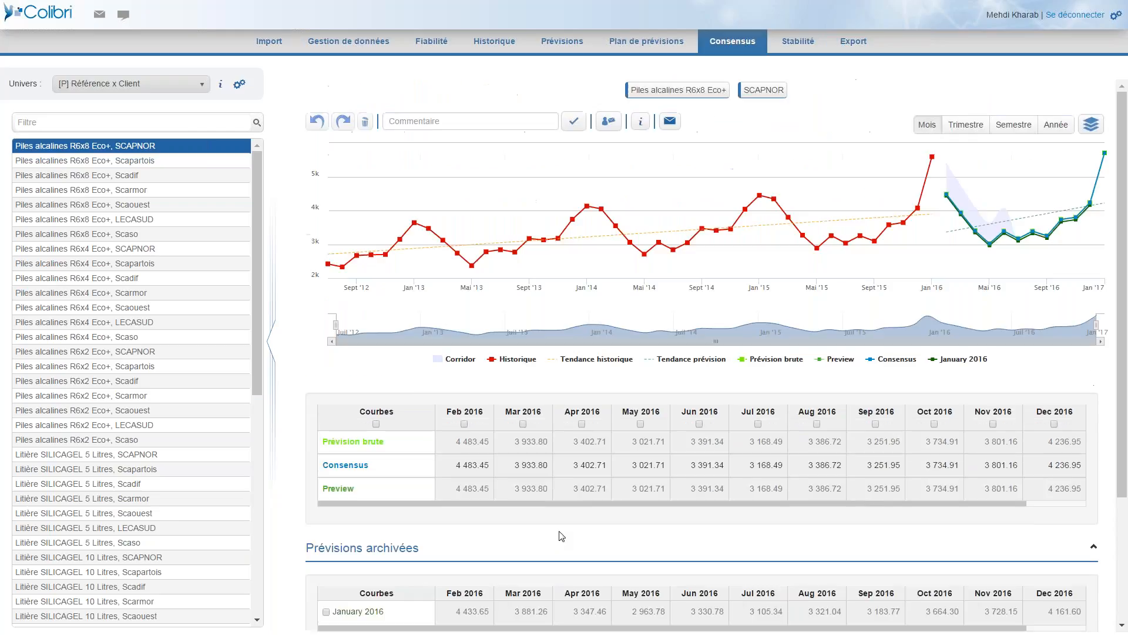
Select February, March and April 2016 and validate the sales collaborator's contribution as the consensus for those months.
click(465, 424)
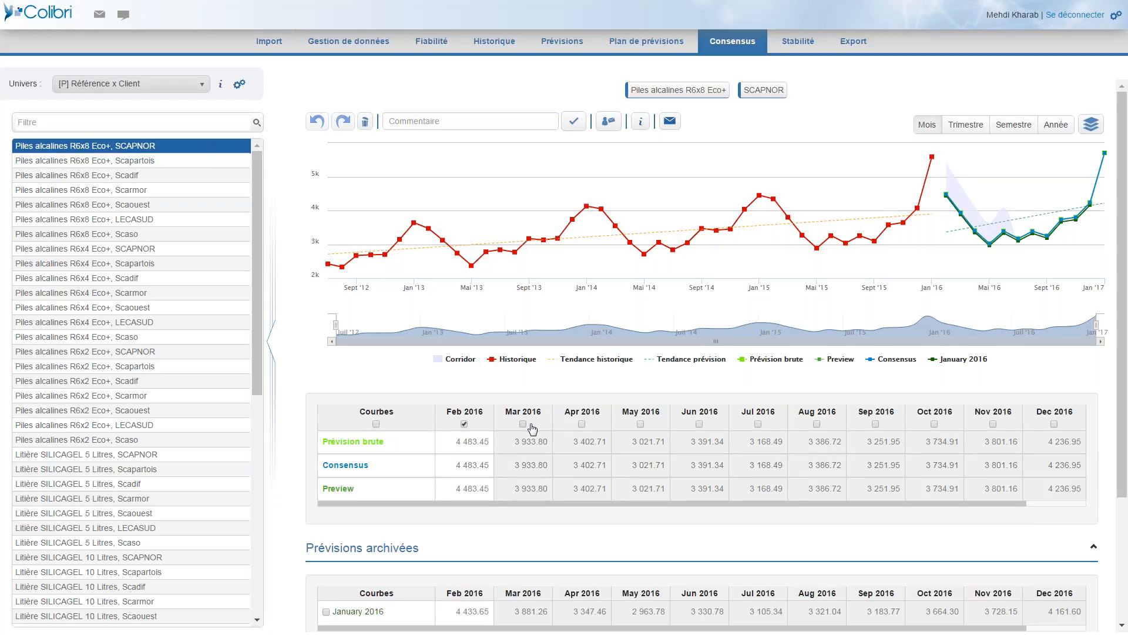
click(523, 424)
click(582, 424)
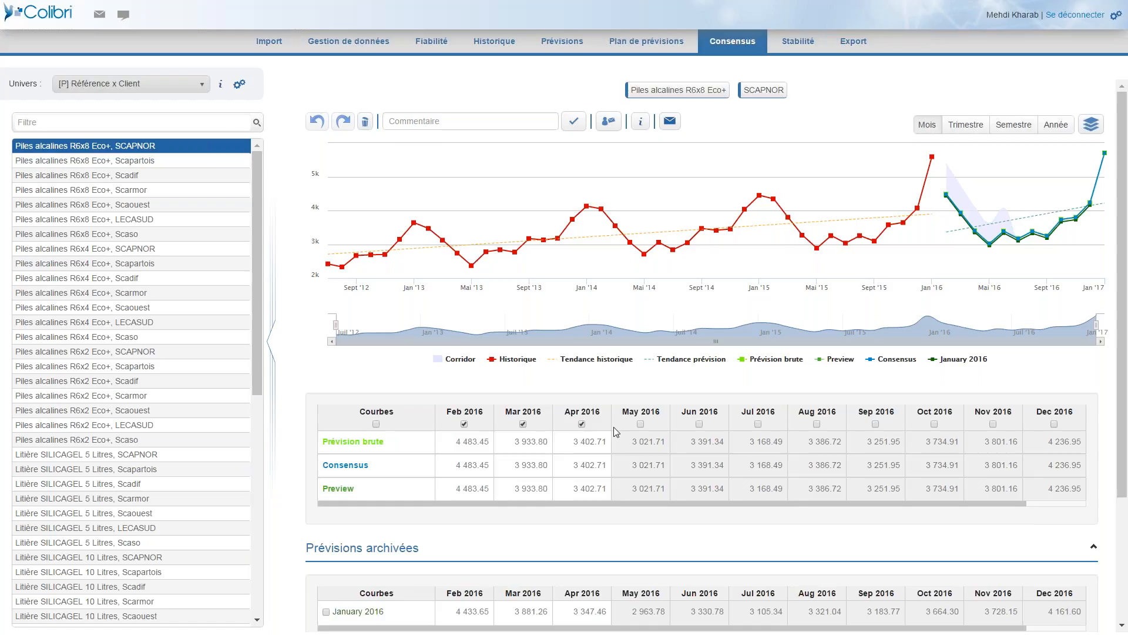
click(464, 424)
scroll(423, 482, down, 3)
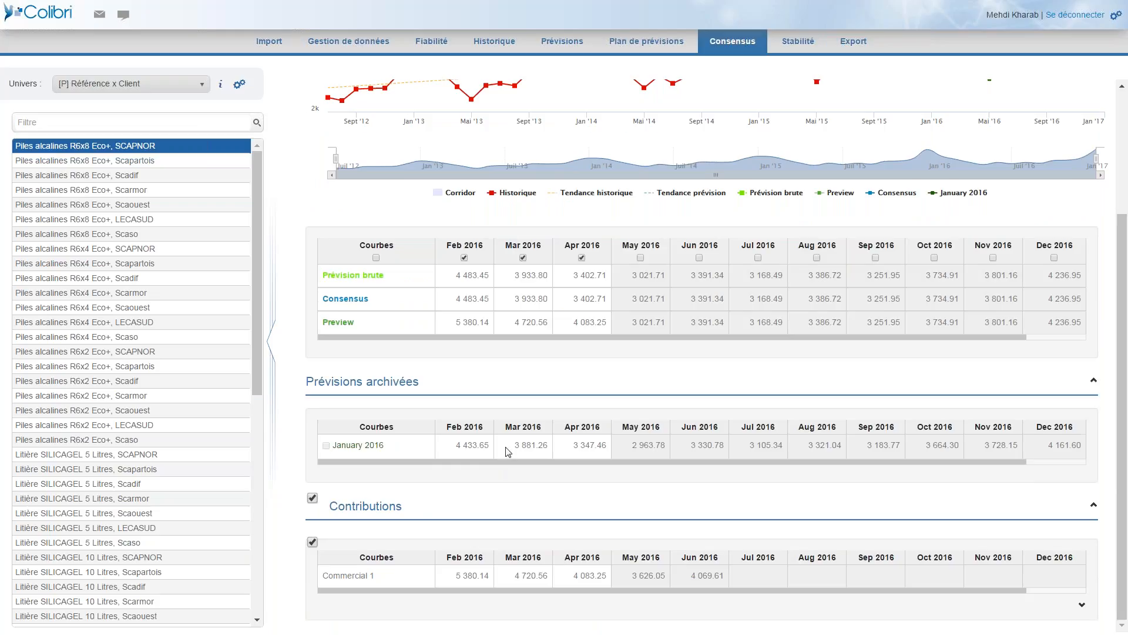
scroll(509, 451, up, 3)
click(574, 122)
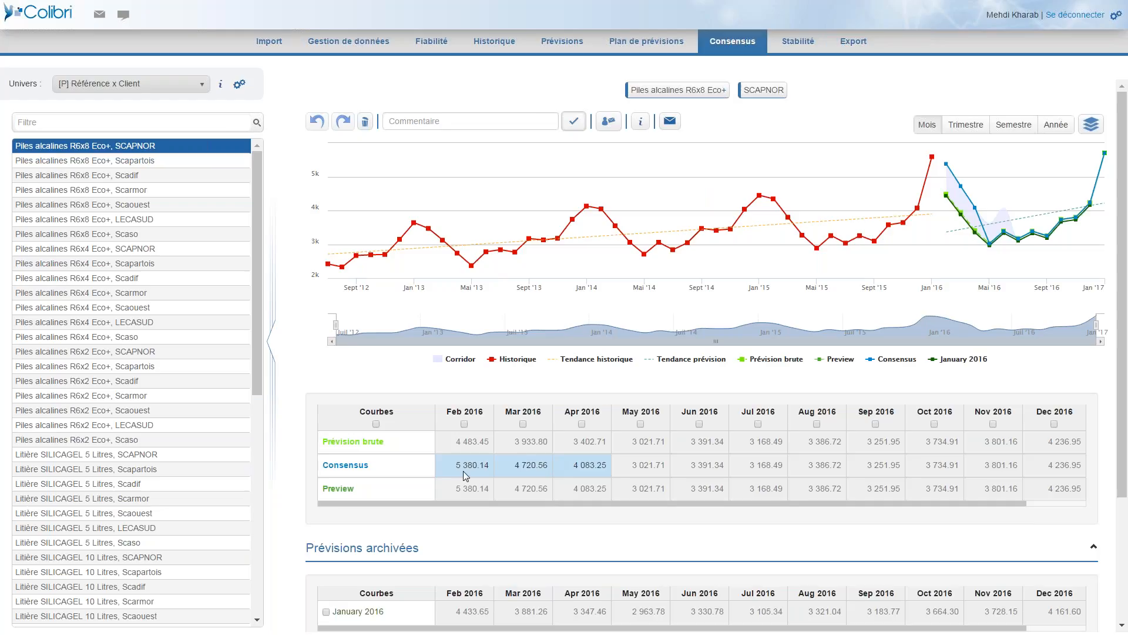
Set the May 2016 consensus value to 5000 and validate it.
click(641, 423)
click(638, 467)
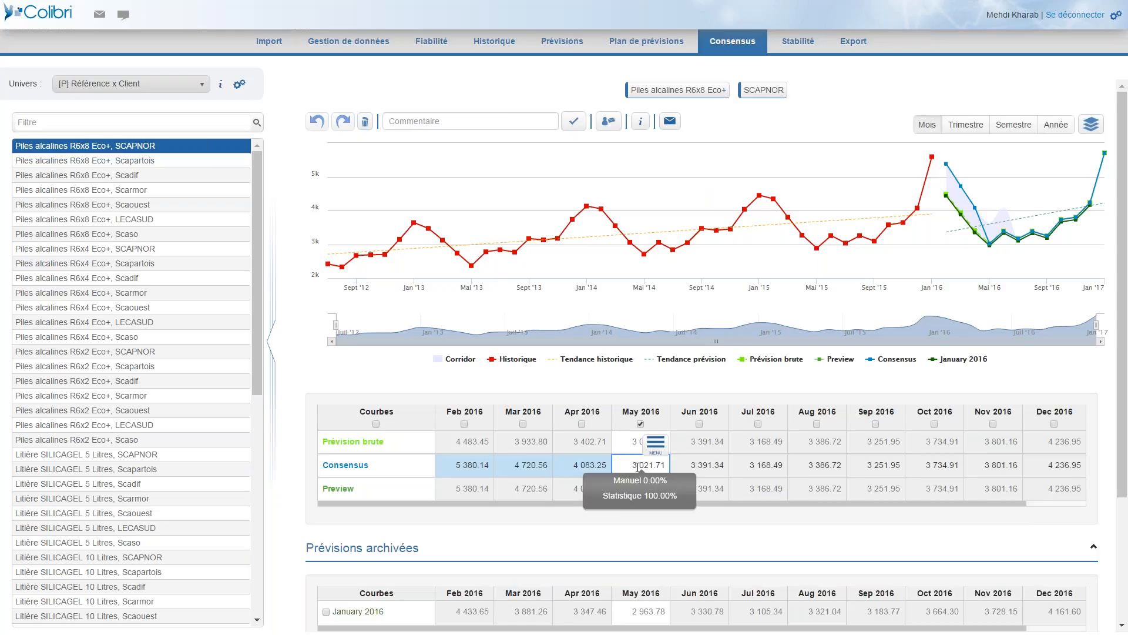
text(5000)
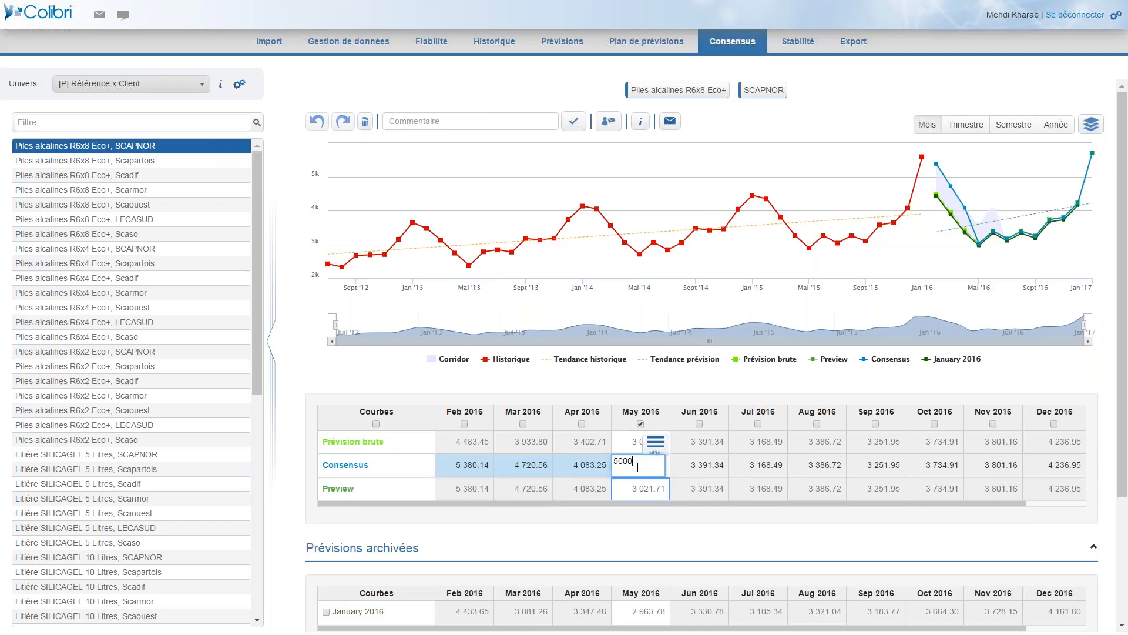
key(Return)
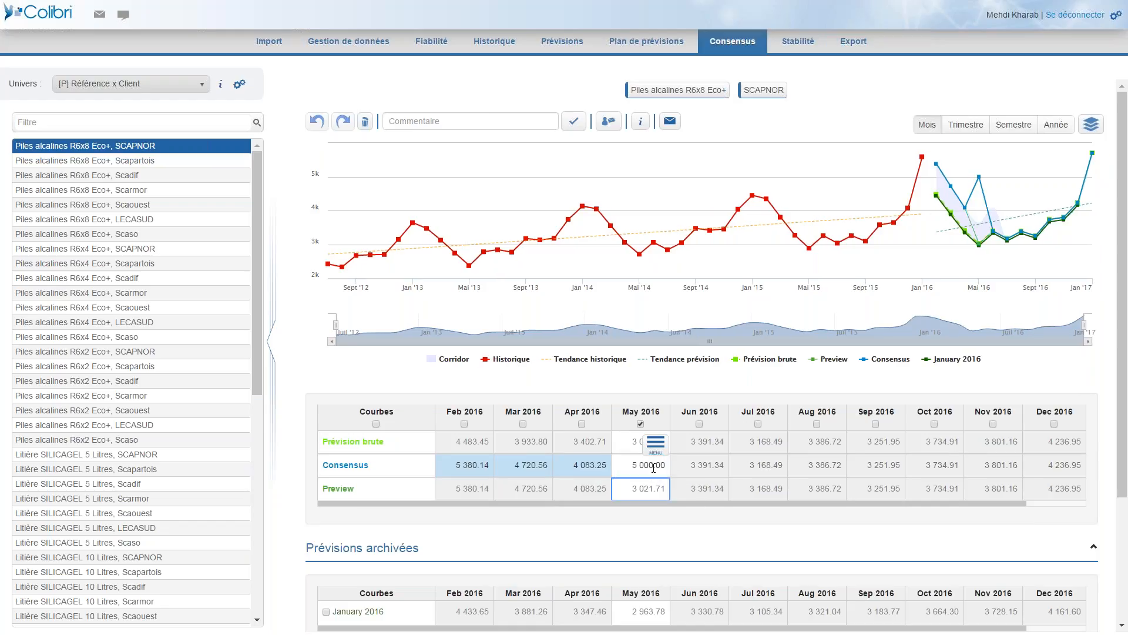
click(573, 126)
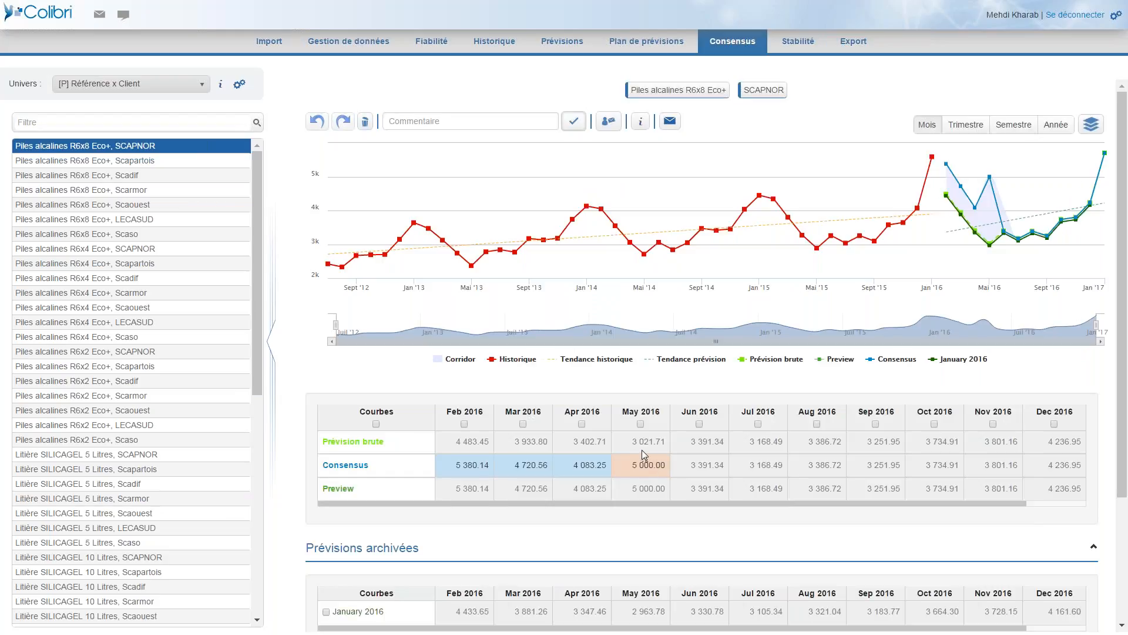
Inspect the June and July 2016 consensus values and display the aggregation settings of the consensus.
click(680, 468)
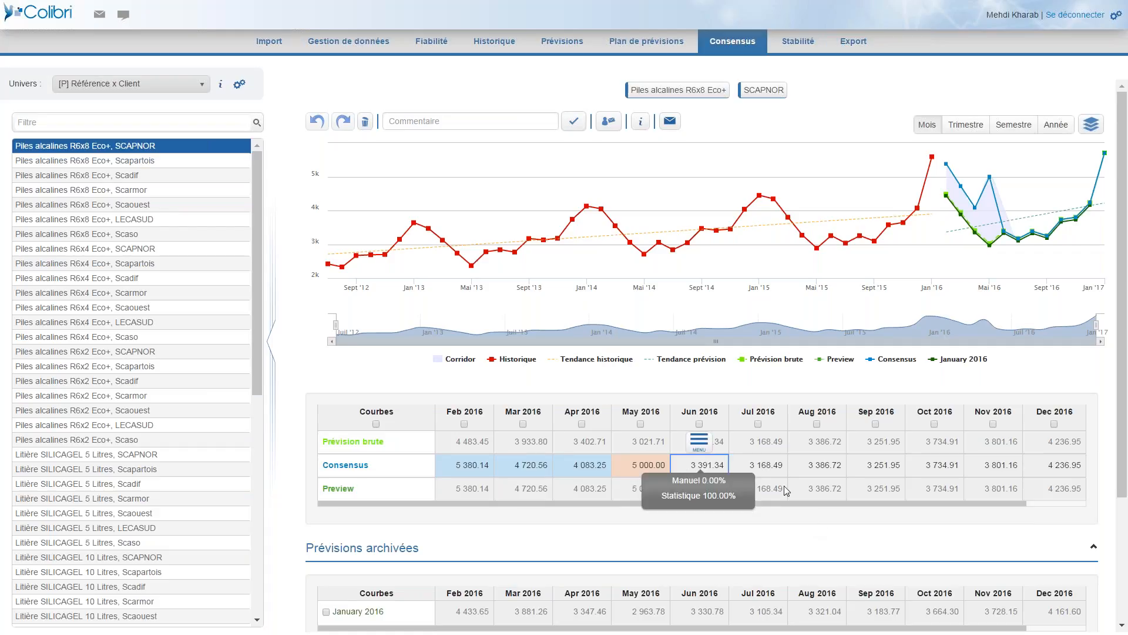
click(776, 466)
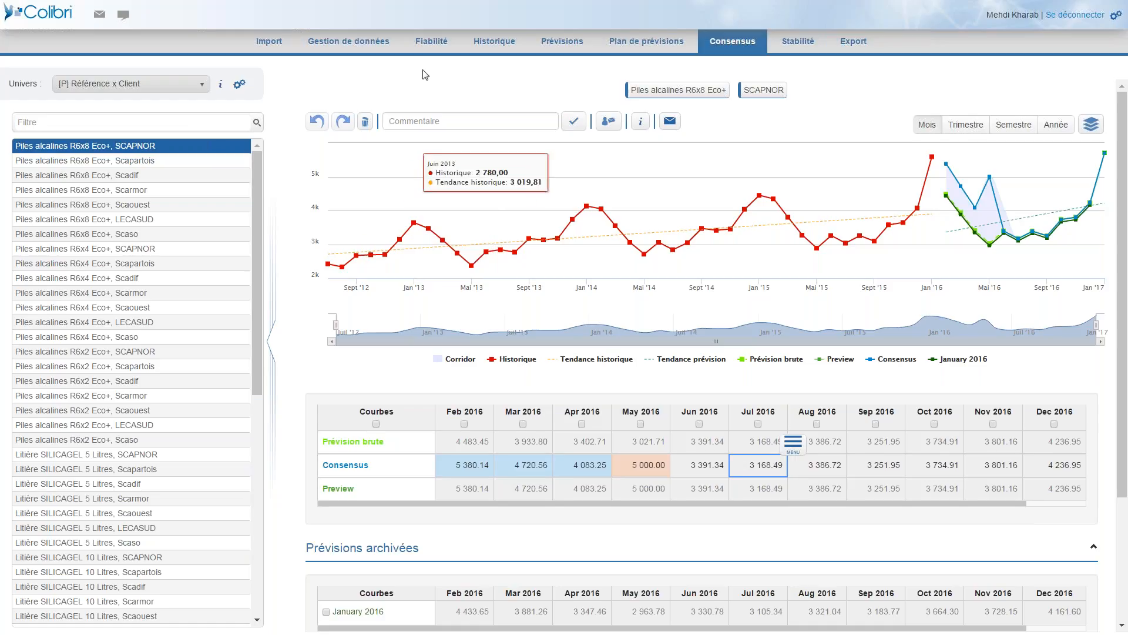
click(241, 85)
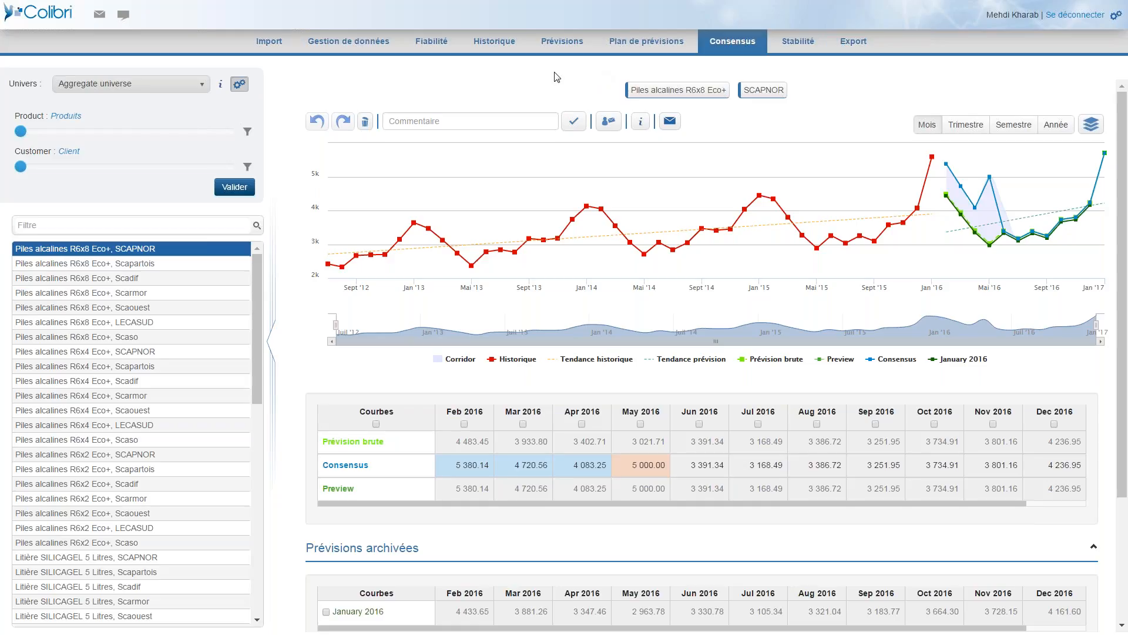
Open the reliability analysis for Piles alcalines R6x8 Eco+, SCAPNOR at Produits and Client level and examine the average error per forecast archive.
click(438, 50)
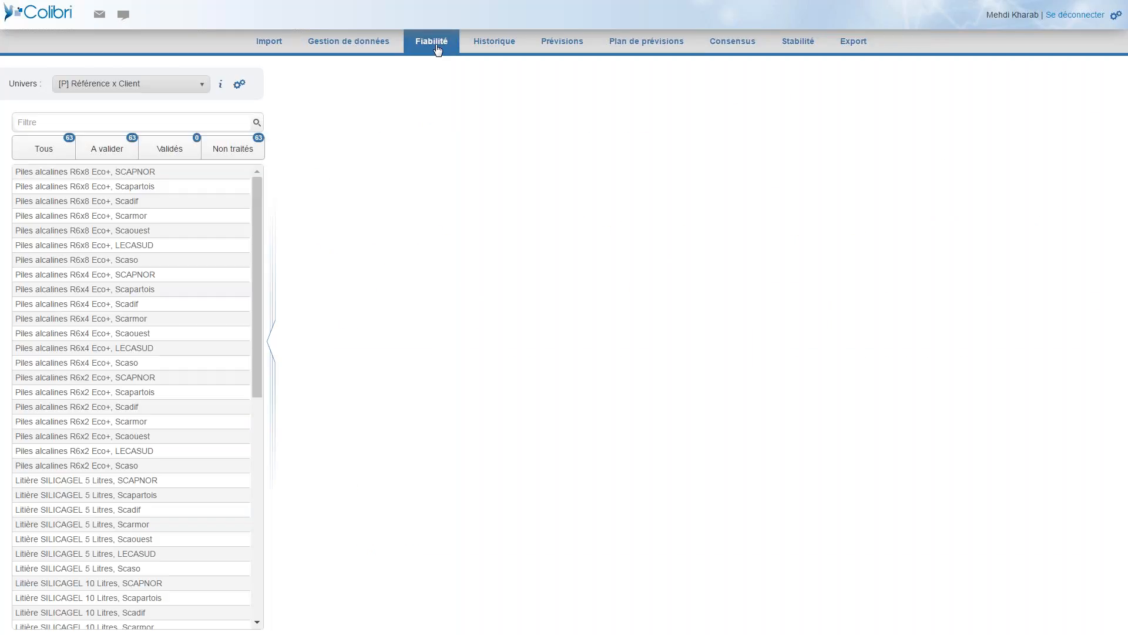
click(235, 84)
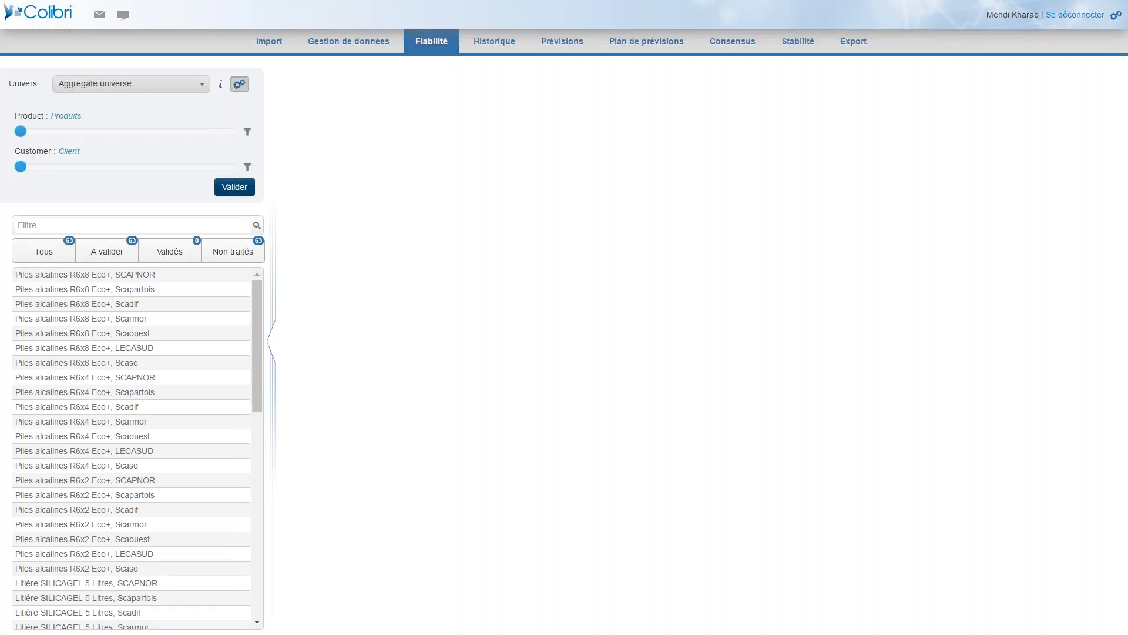
click(234, 187)
click(139, 275)
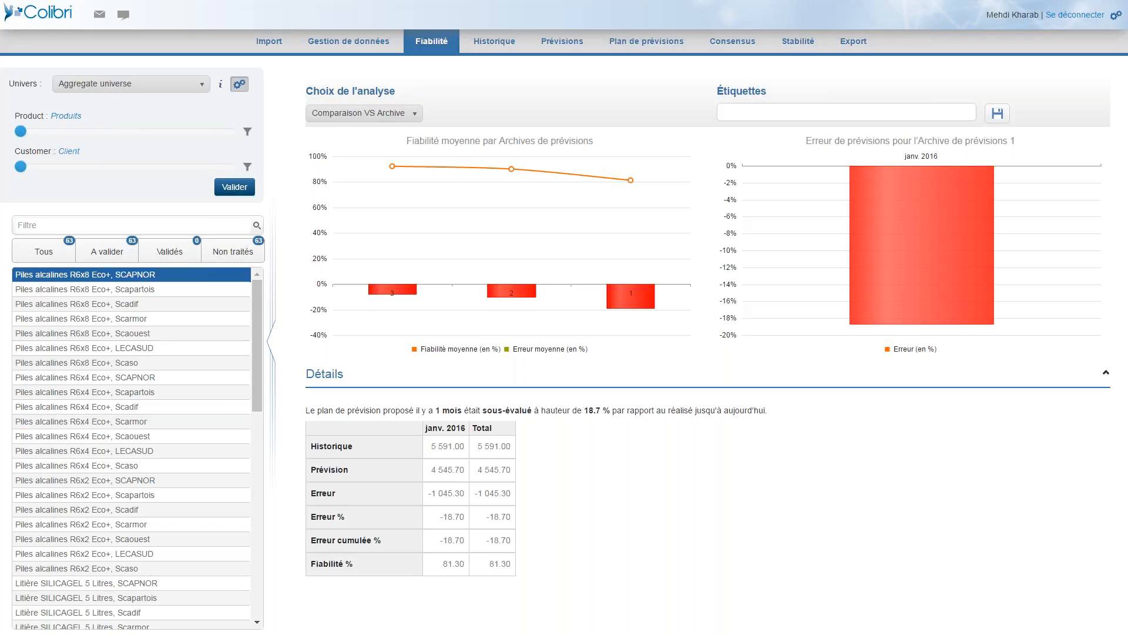
mouse_move(392, 166)
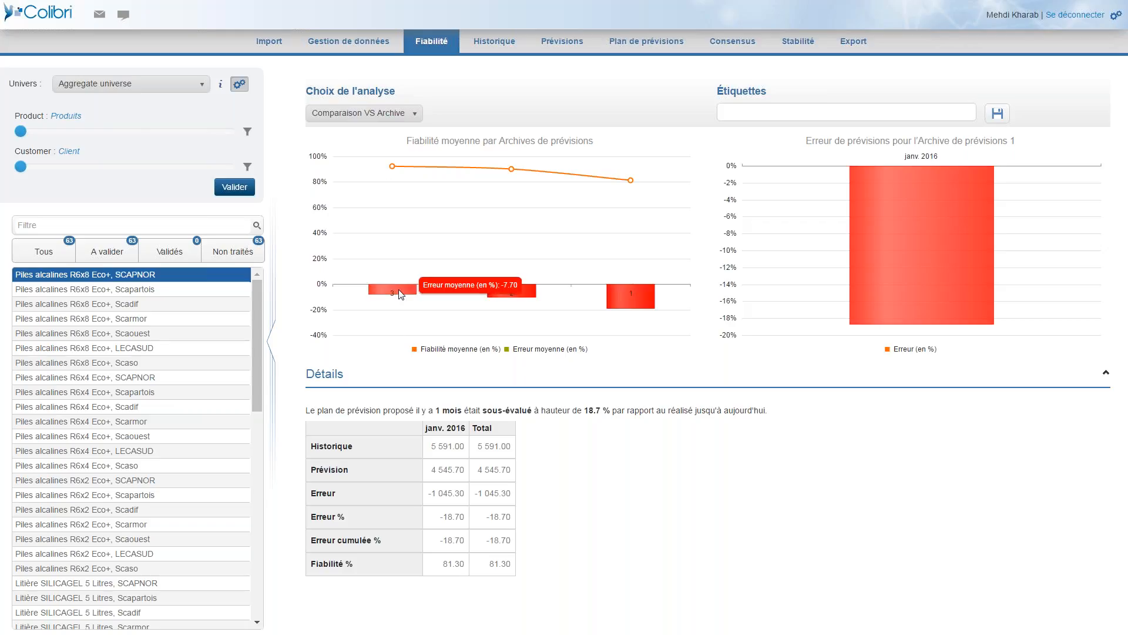
mouse_move(518, 295)
mouse_move(628, 301)
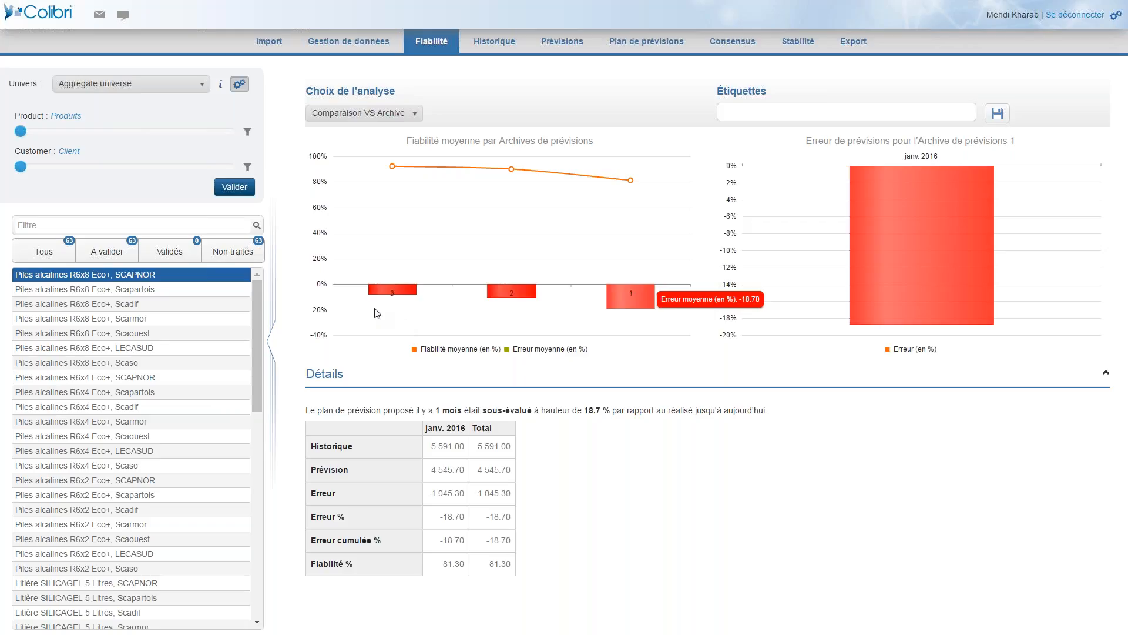
mouse_move(396, 294)
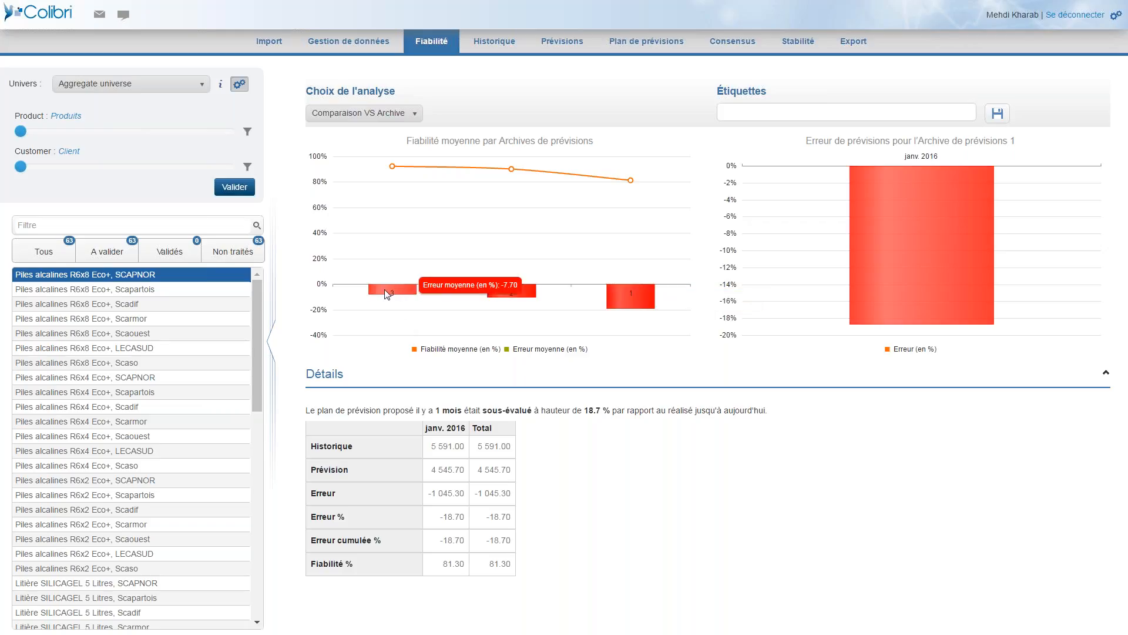
Display the details of forecast archive 3 and compare its Historique and Prévision values from November 2015 to January 2016.
click(387, 293)
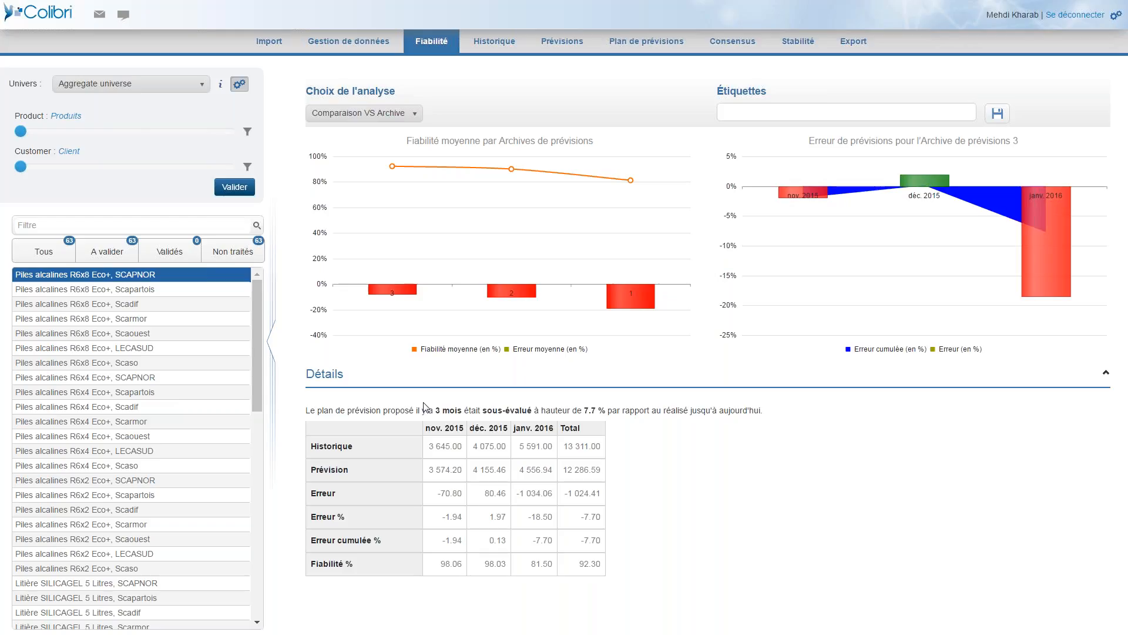
click(436, 445)
drag(476, 446, 532, 447)
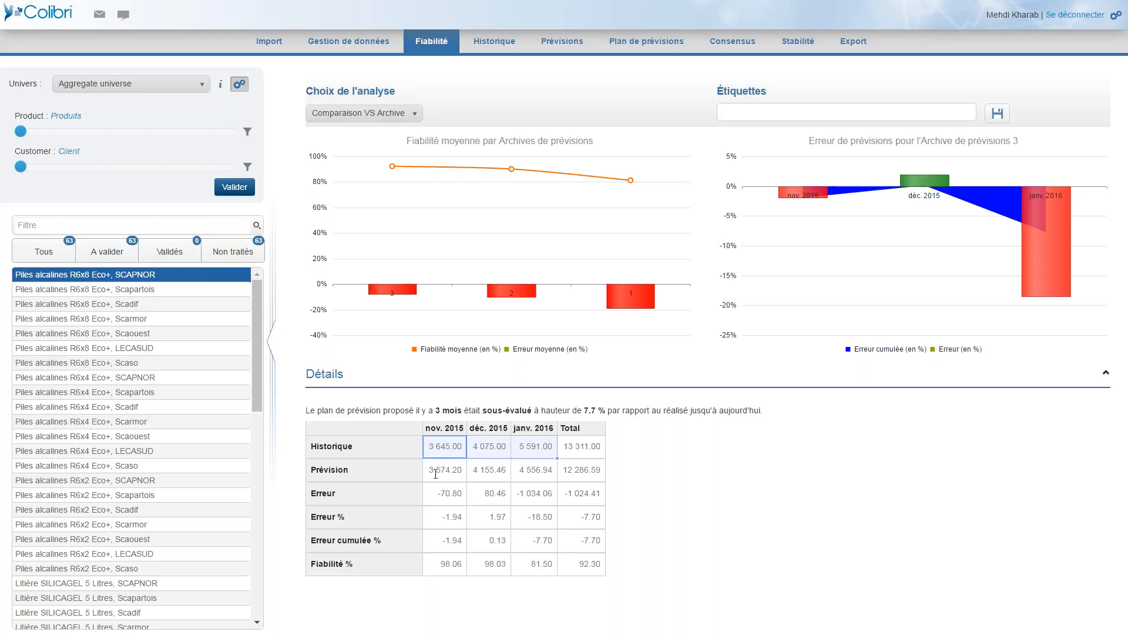
drag(437, 467, 535, 471)
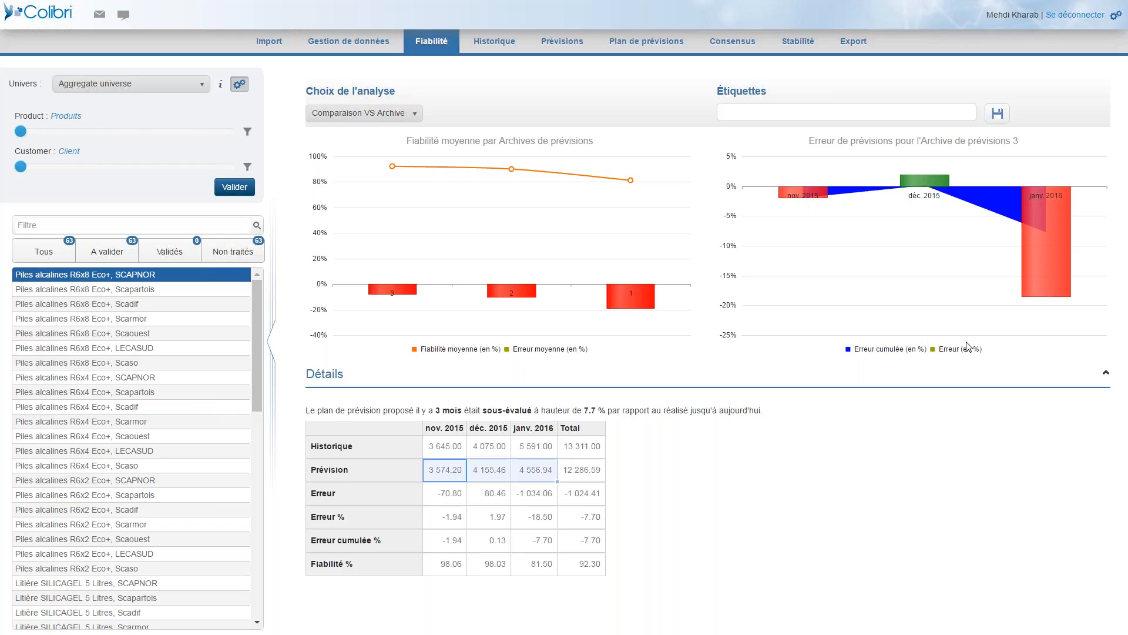
Examine archive 3's monthly and cumulative forecast errors from November 2015 to January 2016, and its total Fiabilité %.
mouse_move(786, 204)
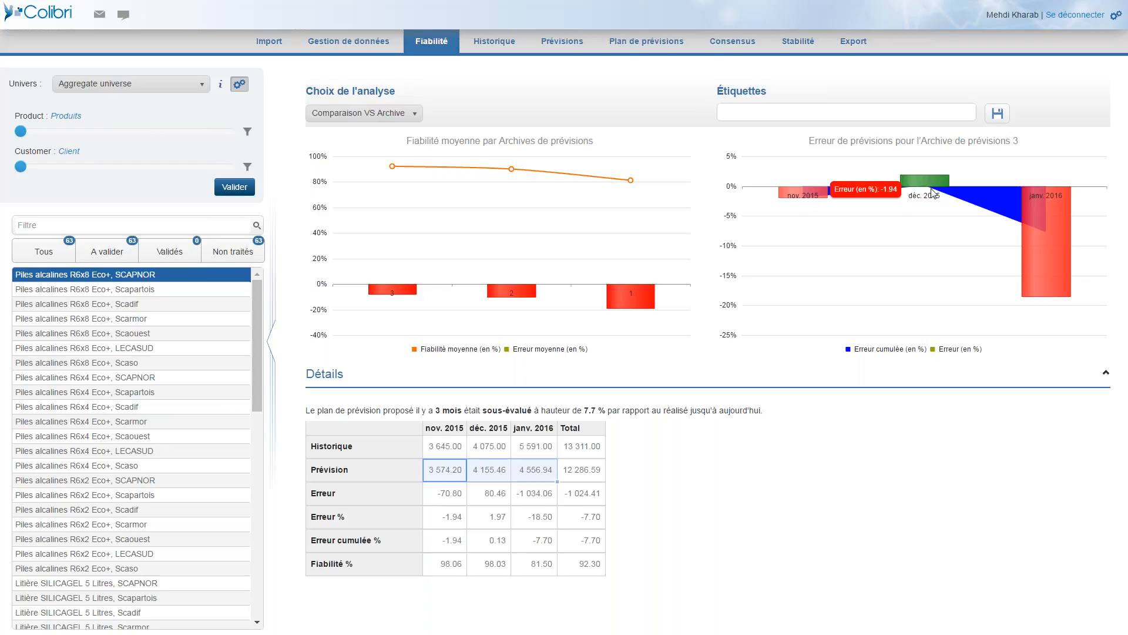
mouse_move(926, 178)
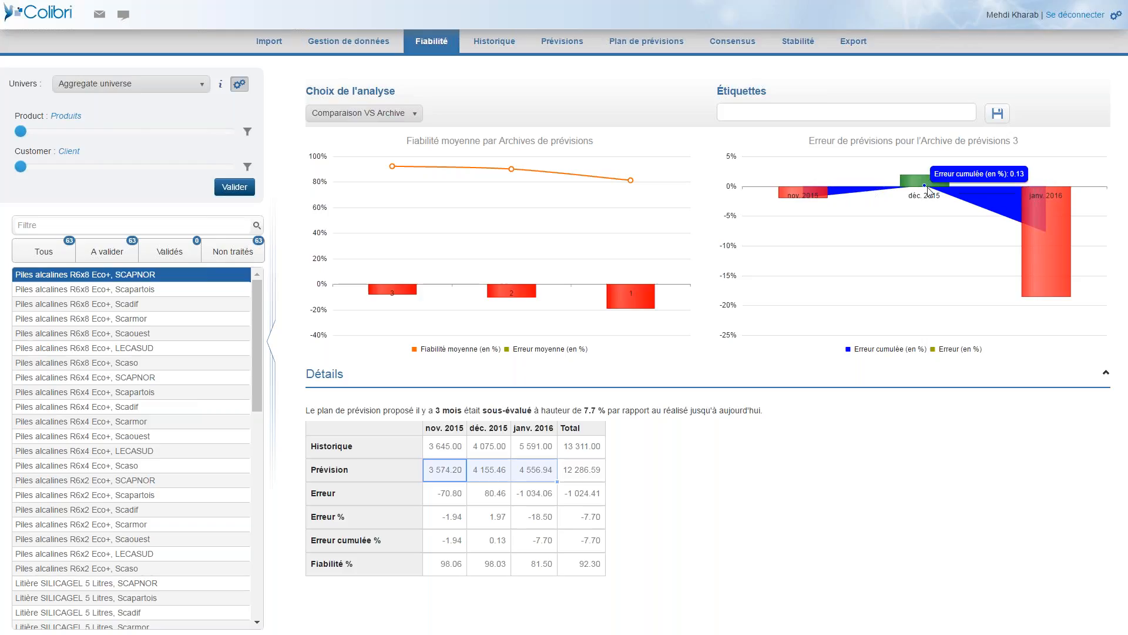
mouse_move(1057, 206)
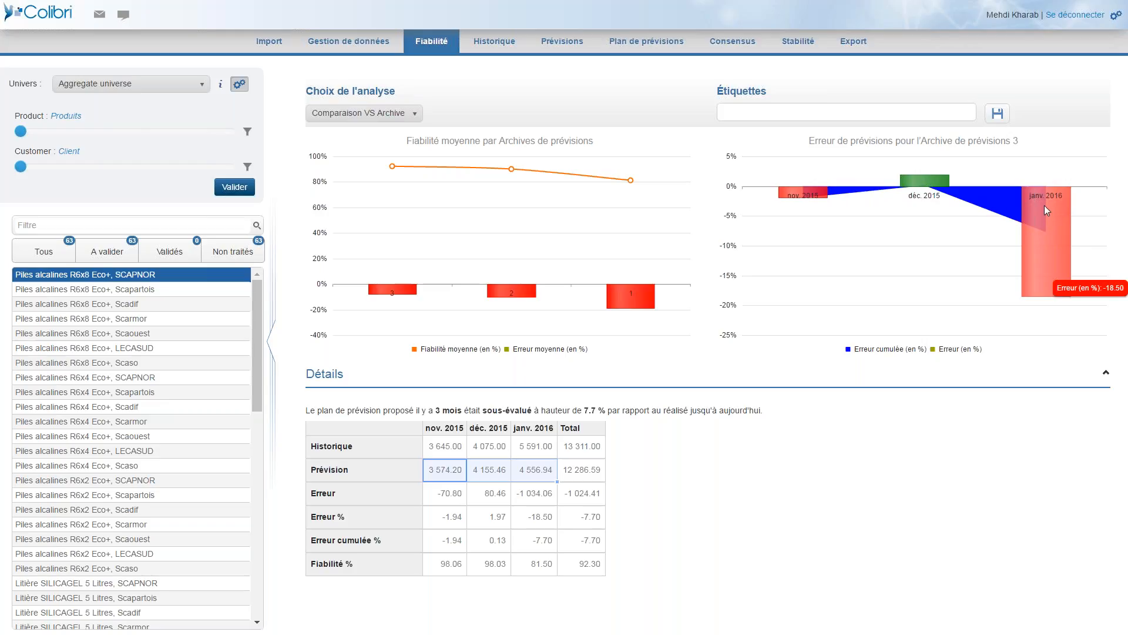
click(580, 566)
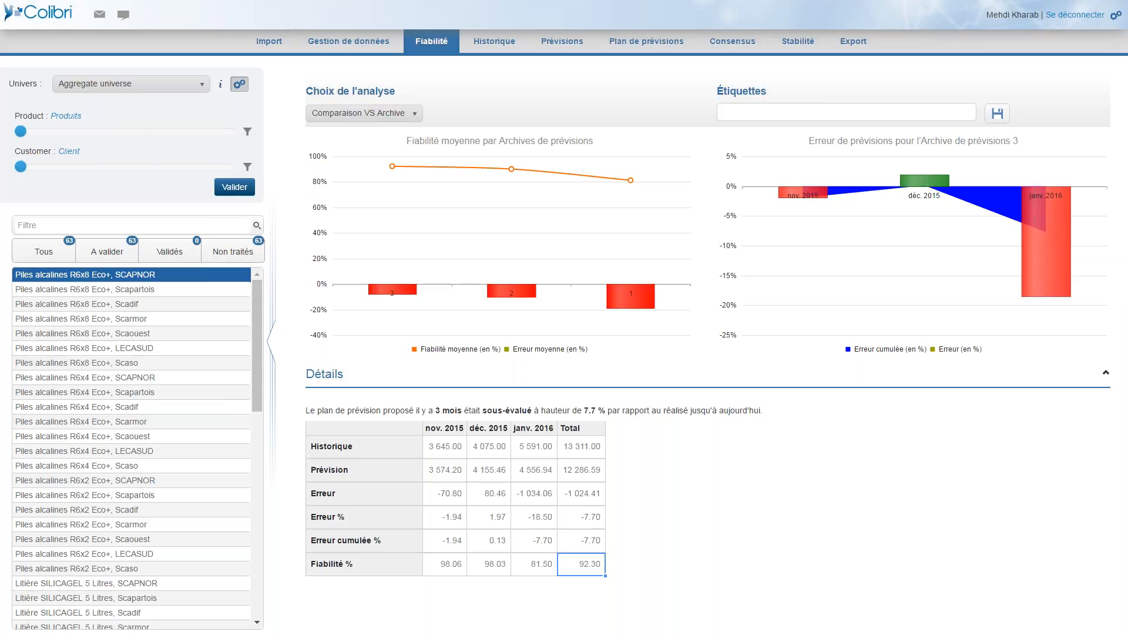
click(130, 132)
click(137, 167)
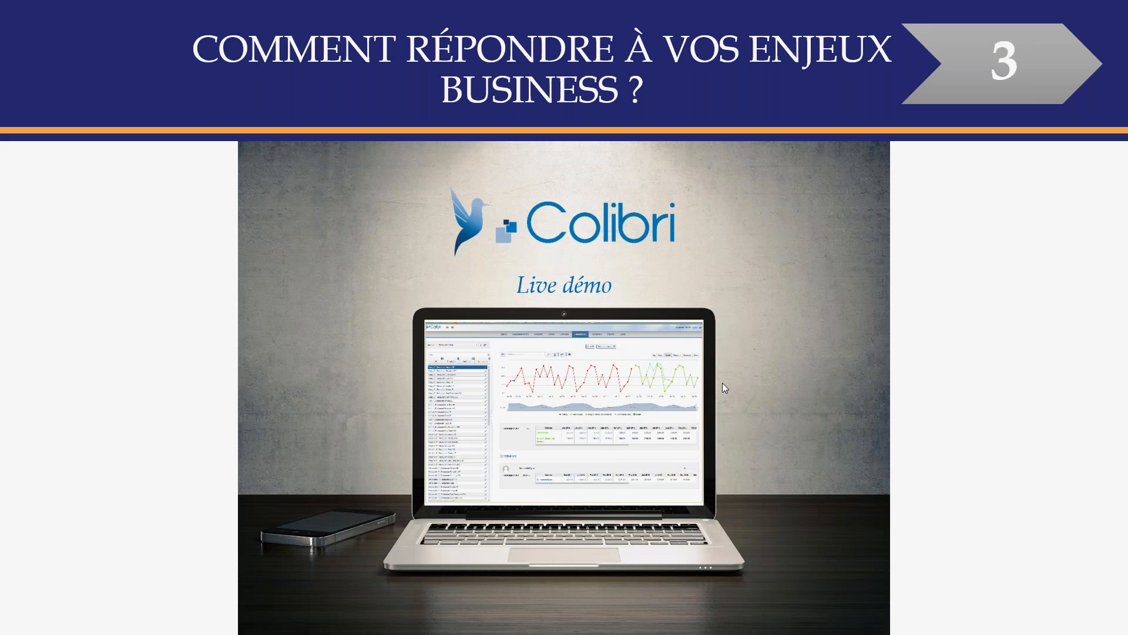
click(722, 383)
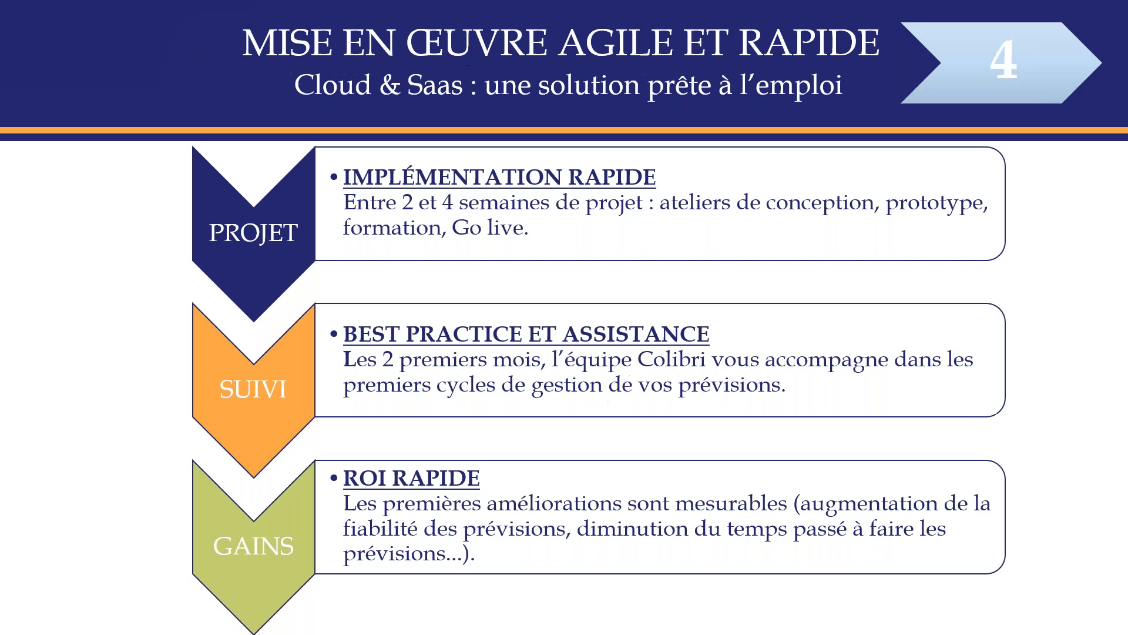